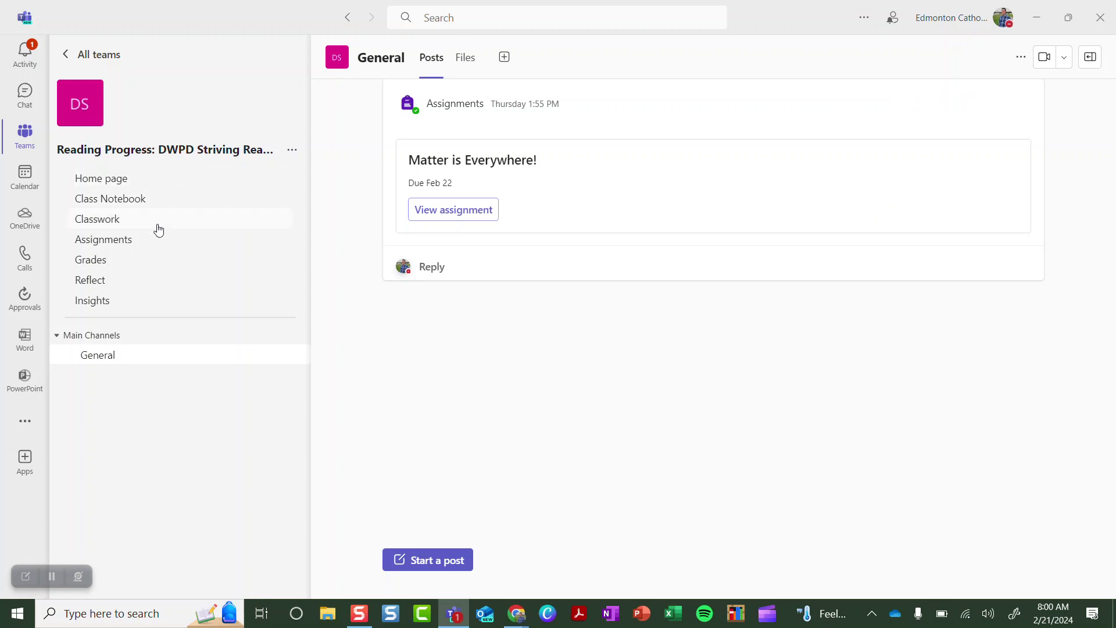
- Start a new assignment in the class team's assignments and view the options for which students receive it
click(129, 249)
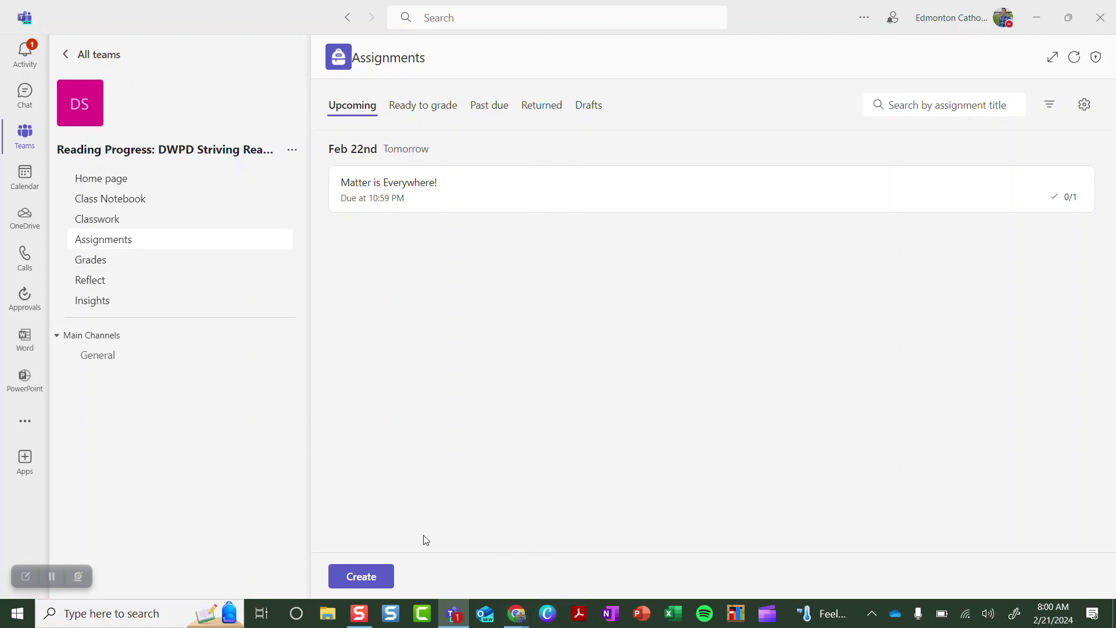
click(377, 582)
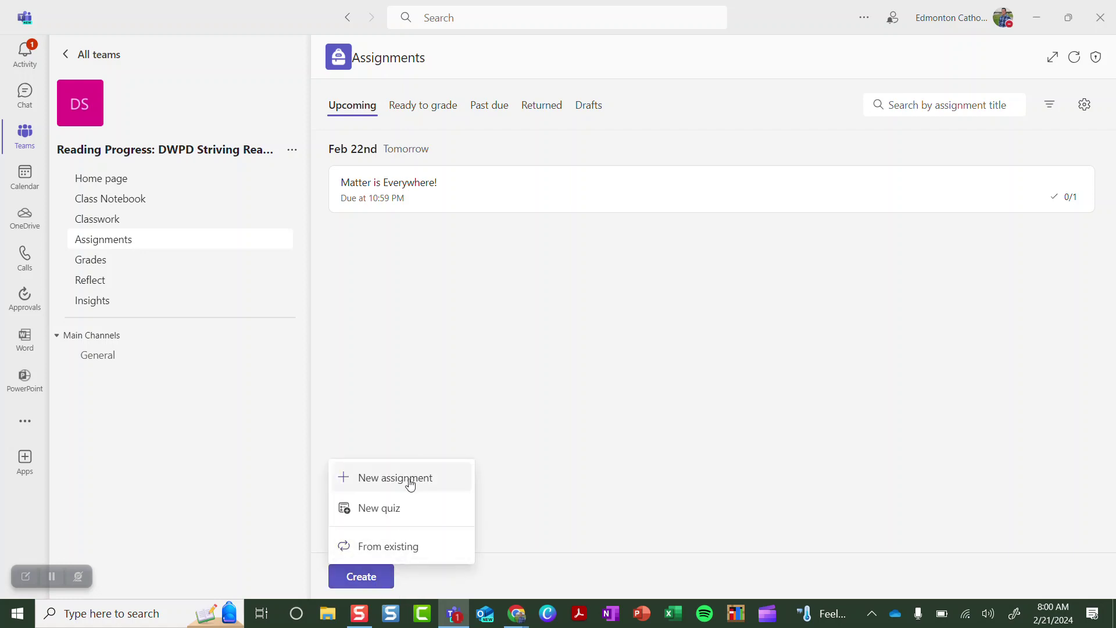
click(407, 480)
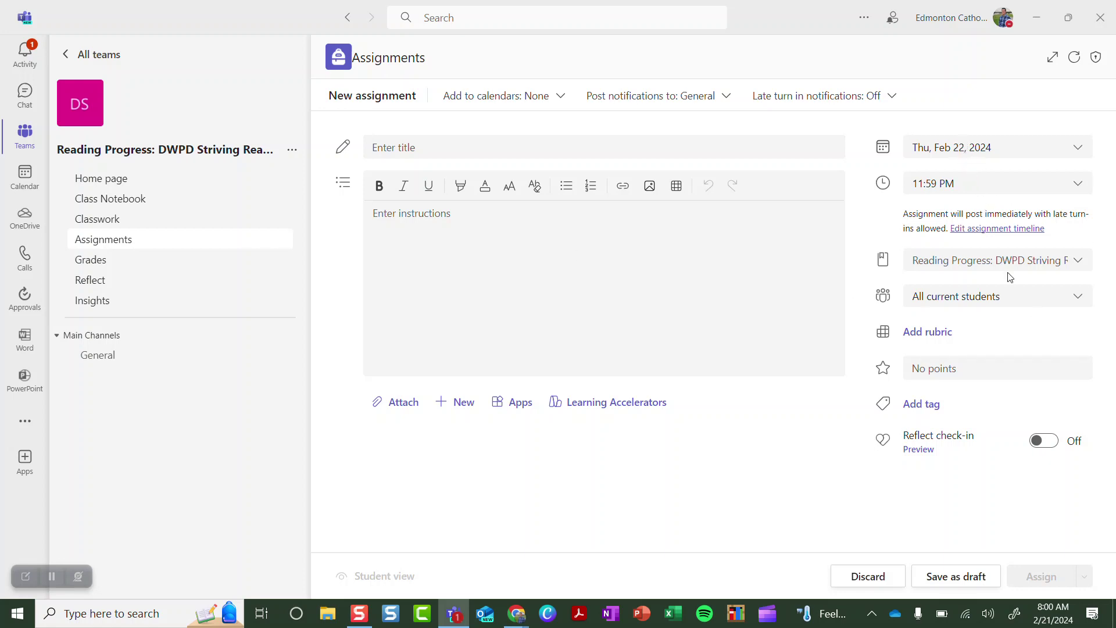
click(993, 298)
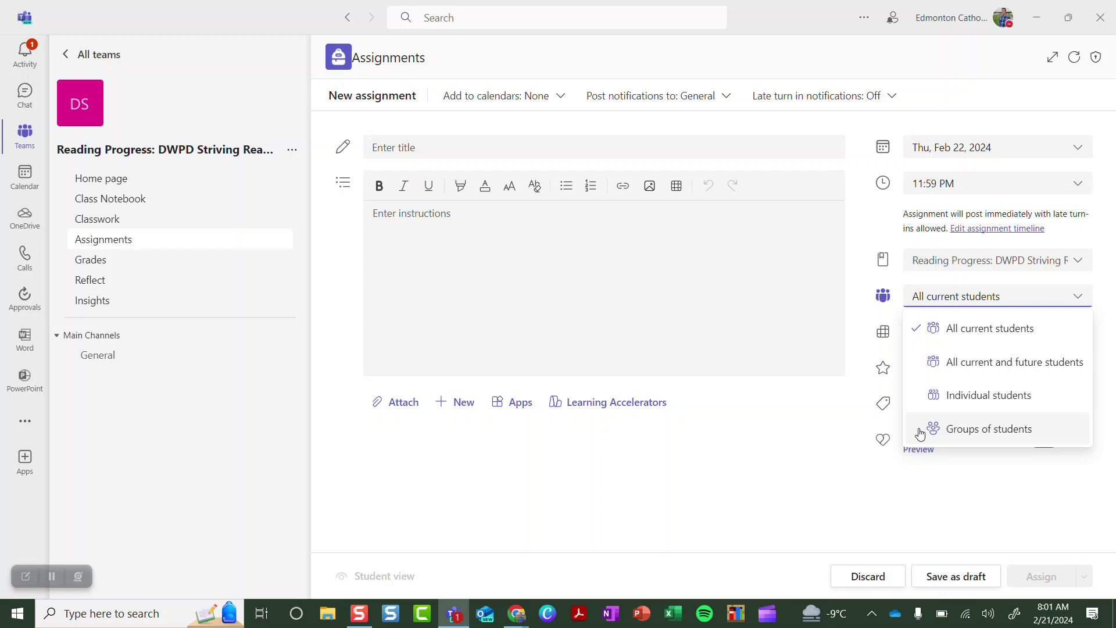
click(720, 450)
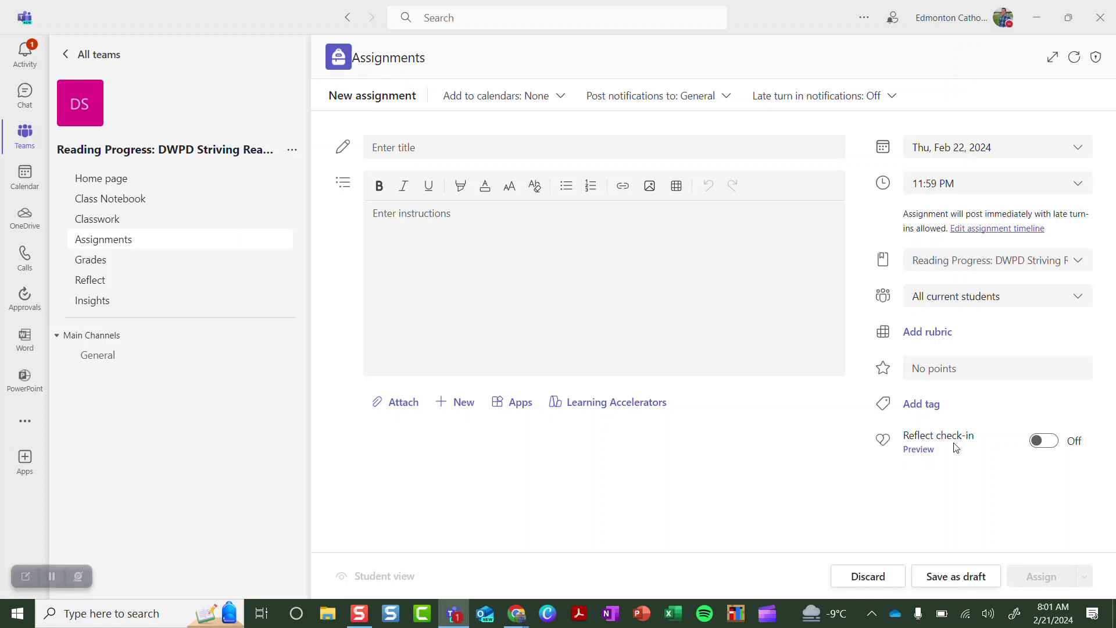
- Turn on the Reflect check-in for the assignment and preview how it appears to students
click(1049, 444)
click(919, 453)
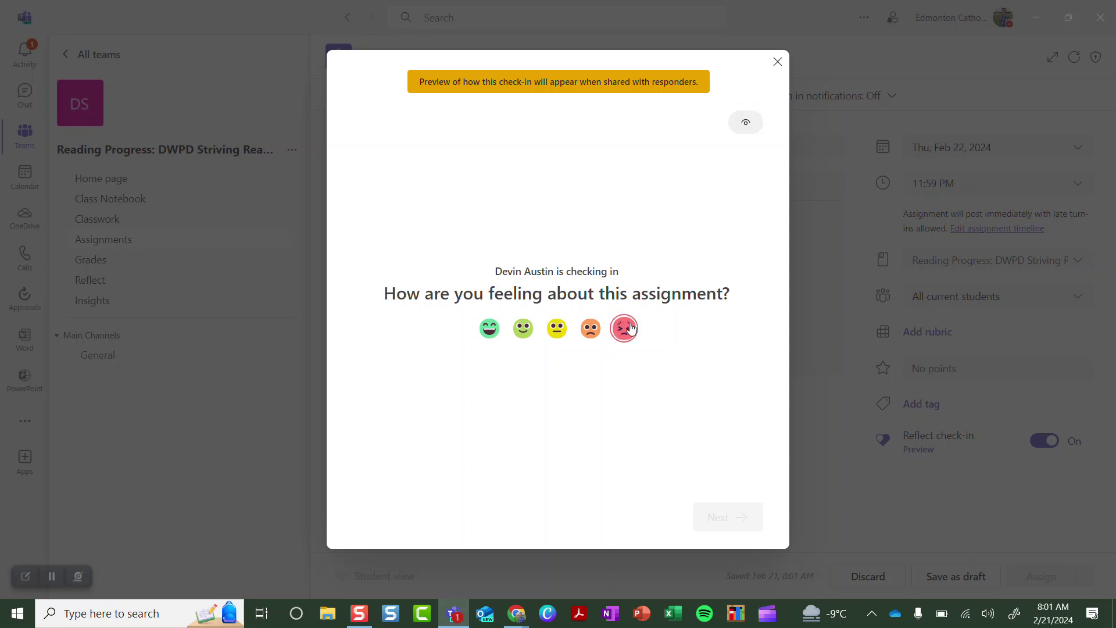
click(778, 61)
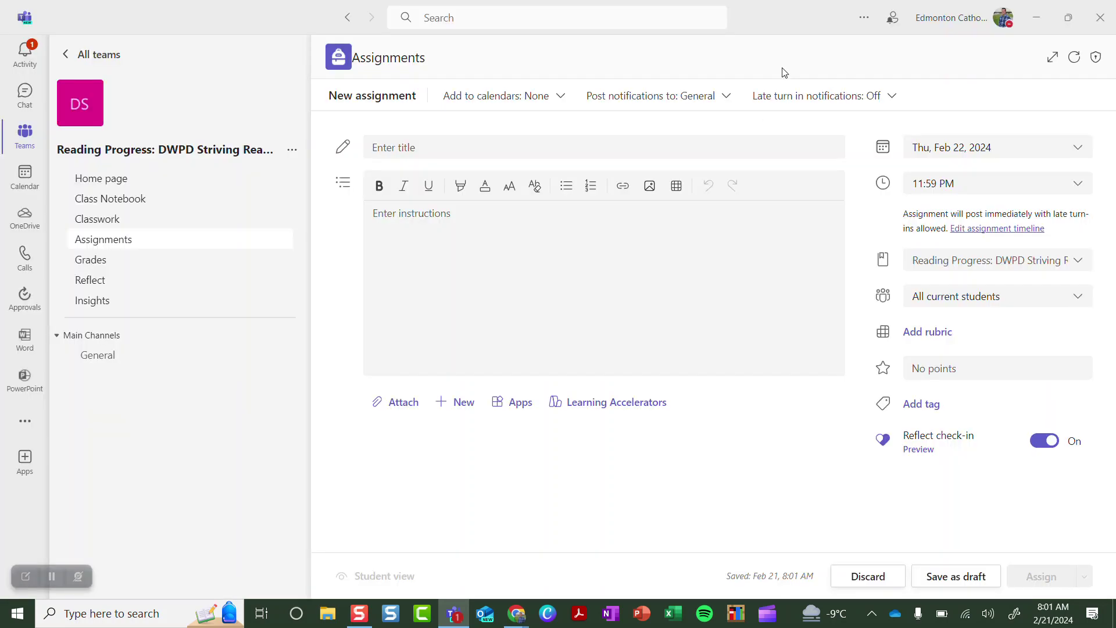
- Add a Reading Progress task using the grade 5 sample library passage "Westward Expansion - The Erie Canal"
click(603, 406)
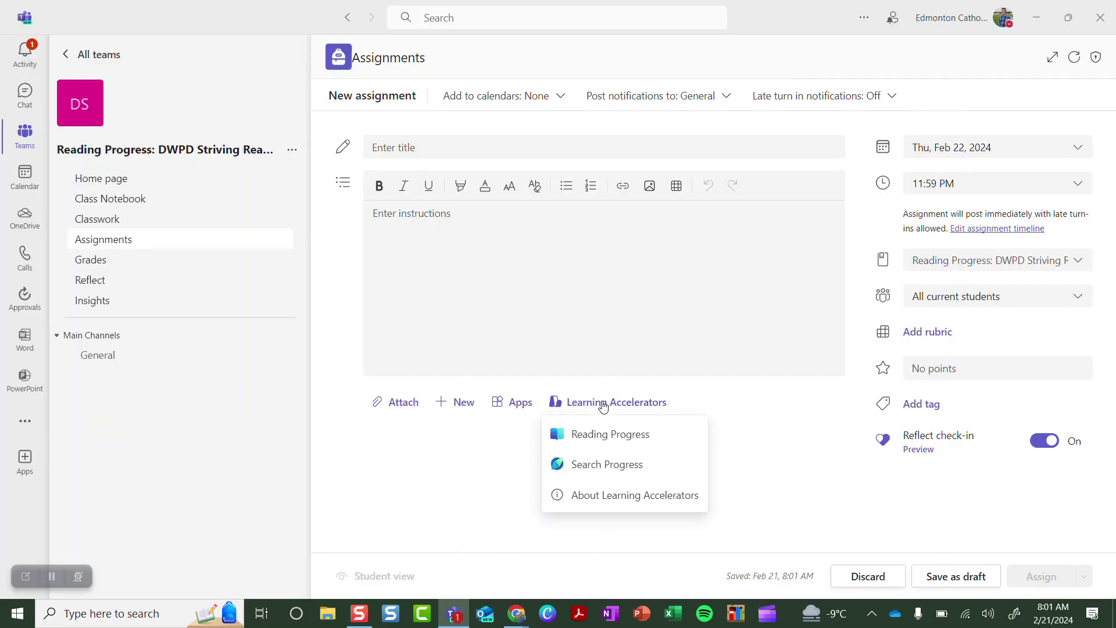
click(632, 435)
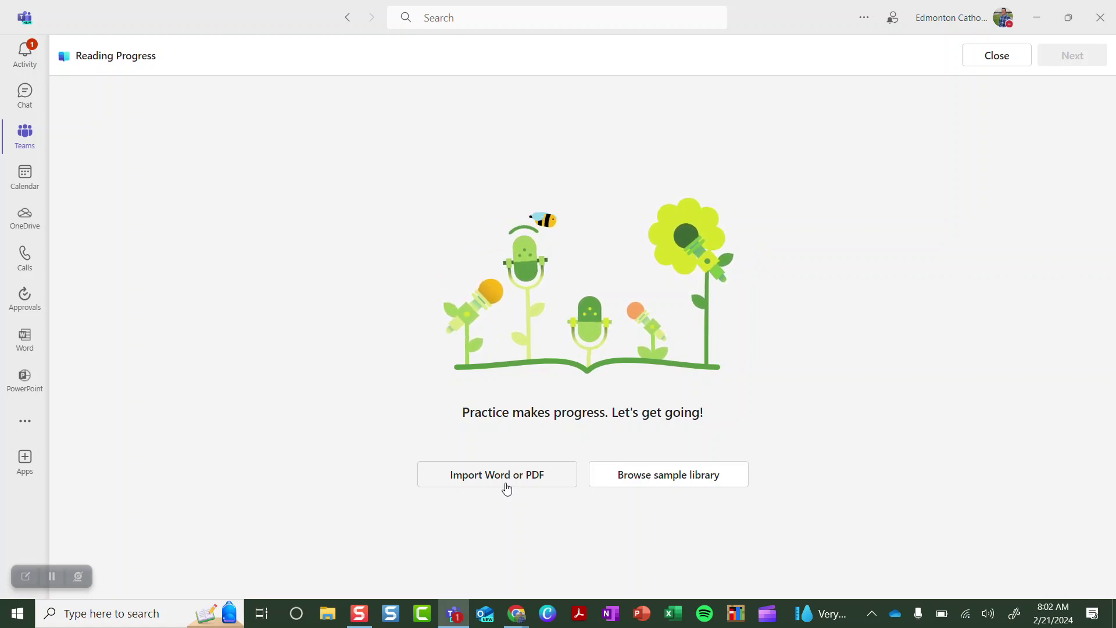
click(681, 478)
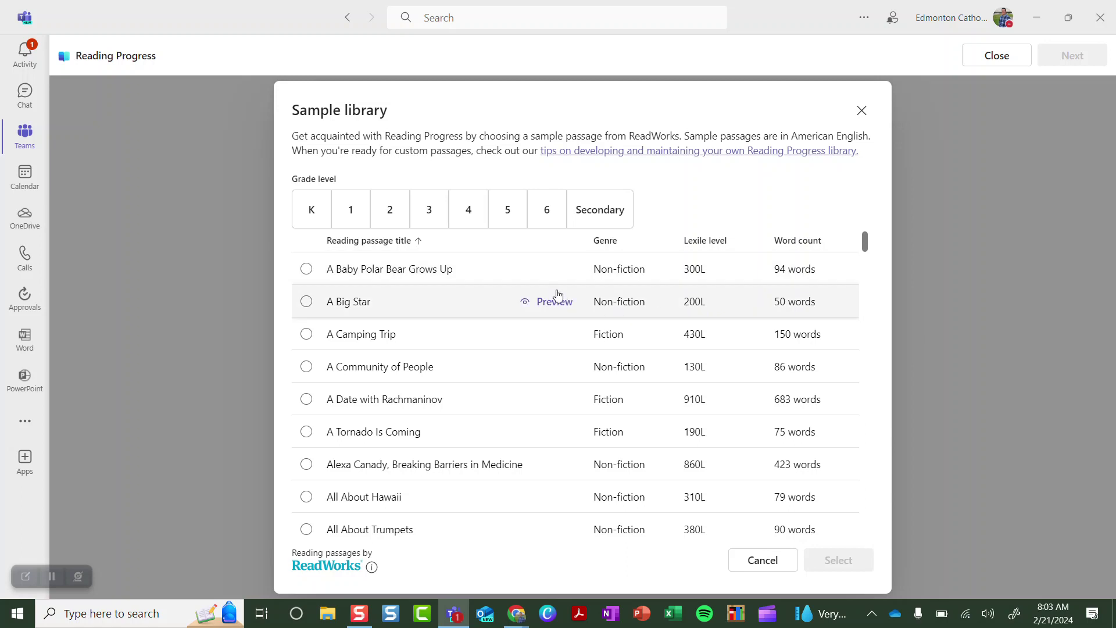
click(508, 225)
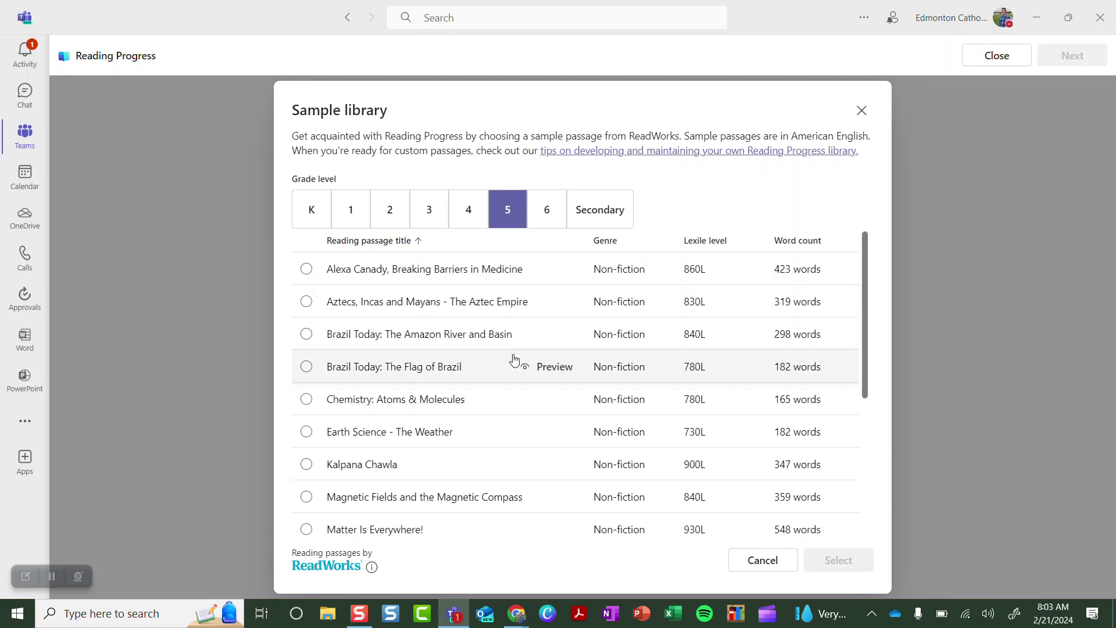
scroll(511, 361, down, 5)
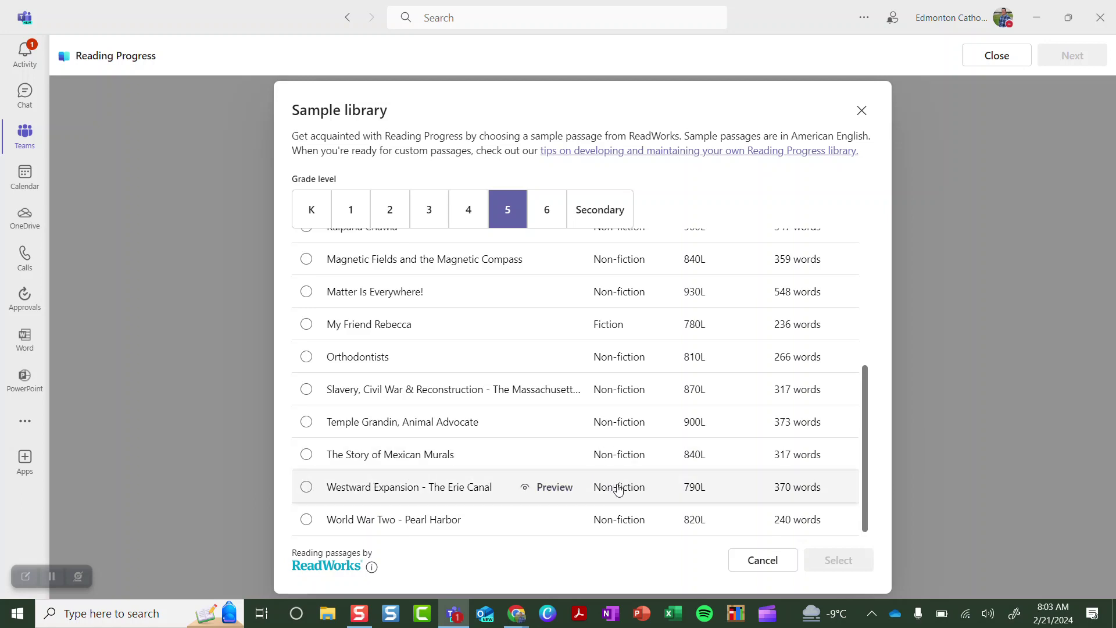
click(559, 494)
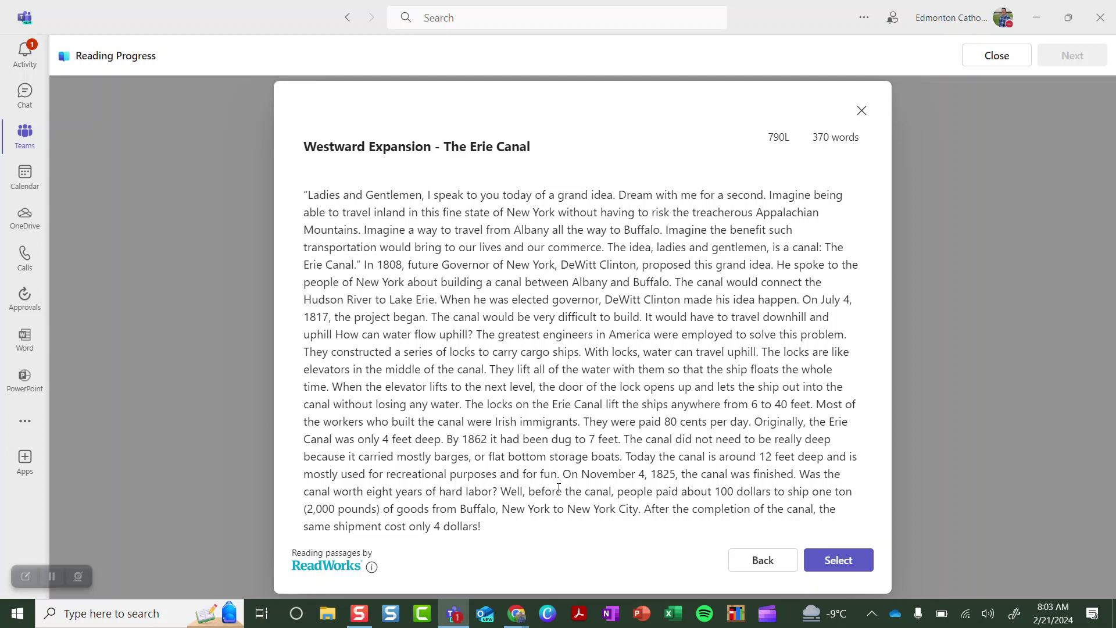
click(865, 562)
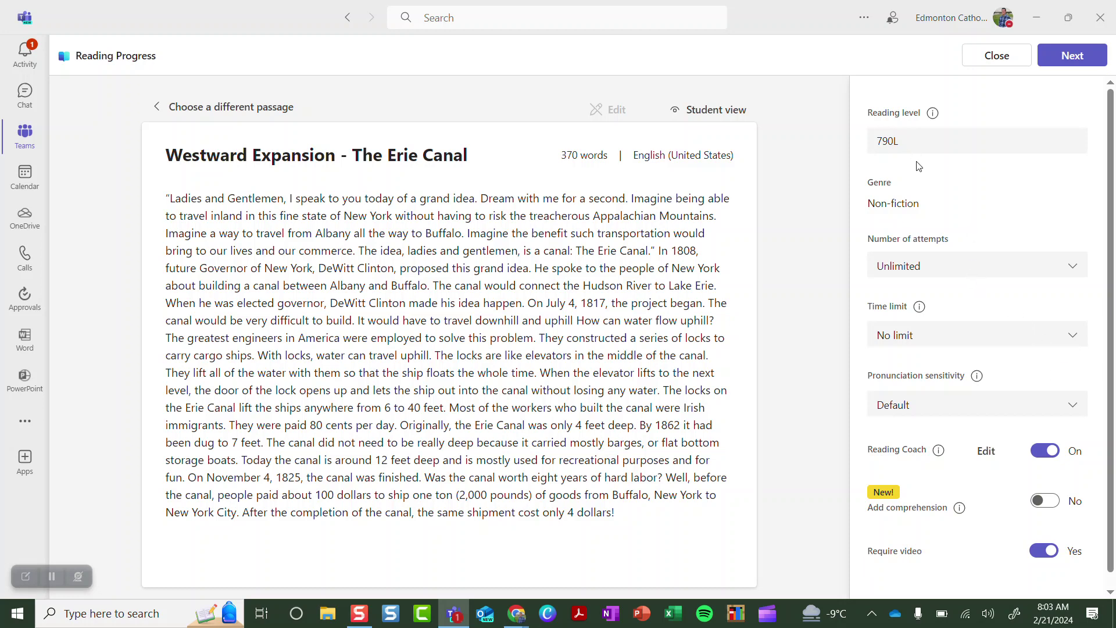
- Set the number of attempts to 1 and add a comprehension quiz to the reading passage
click(901, 269)
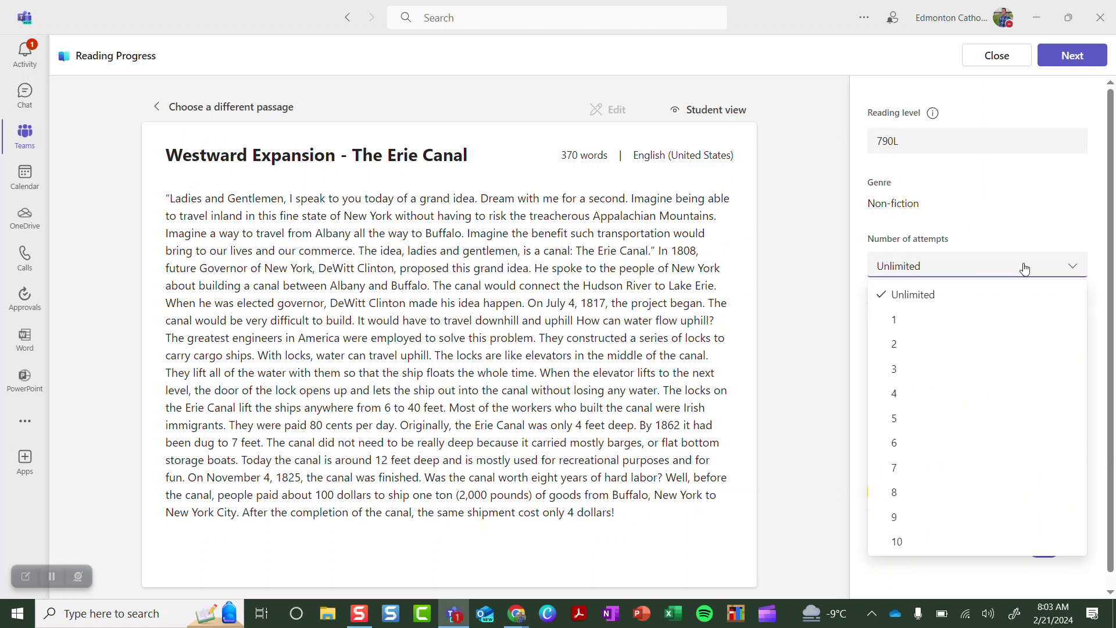
click(899, 324)
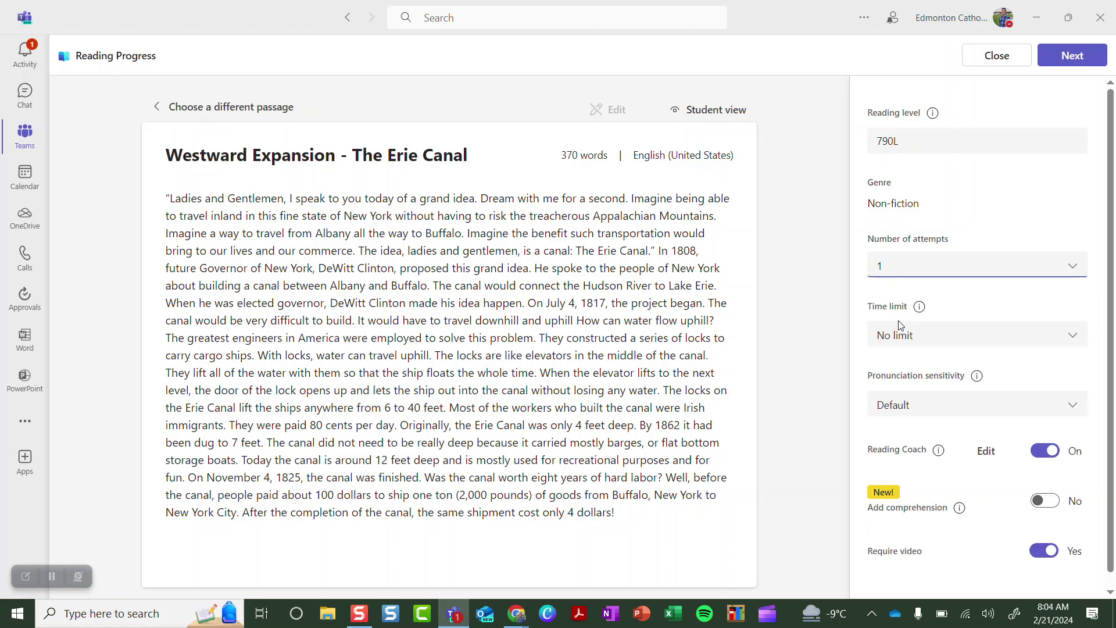
mouse_move(915, 318)
click(1052, 508)
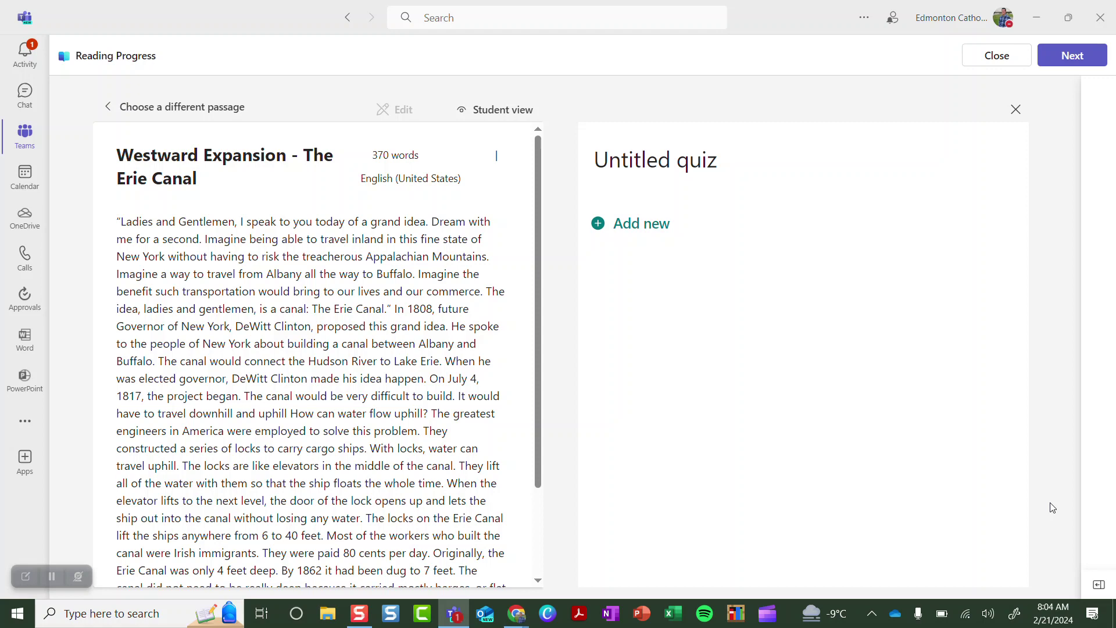
- Title the quiz "Westward Expansion" and enter the description "Answer the questions below."
click(621, 163)
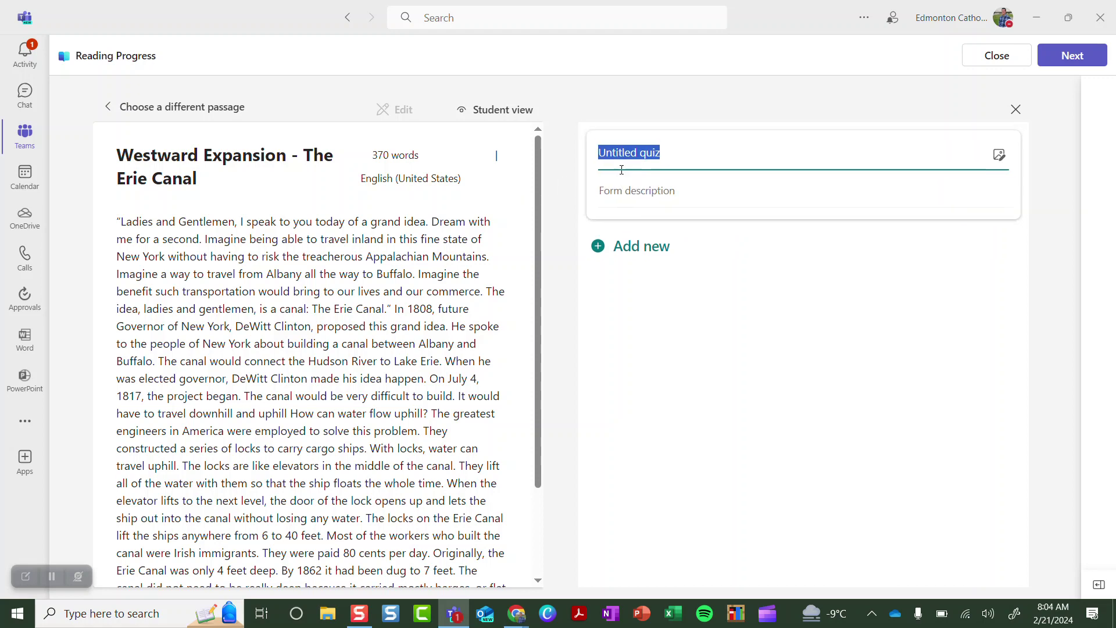
text(We)
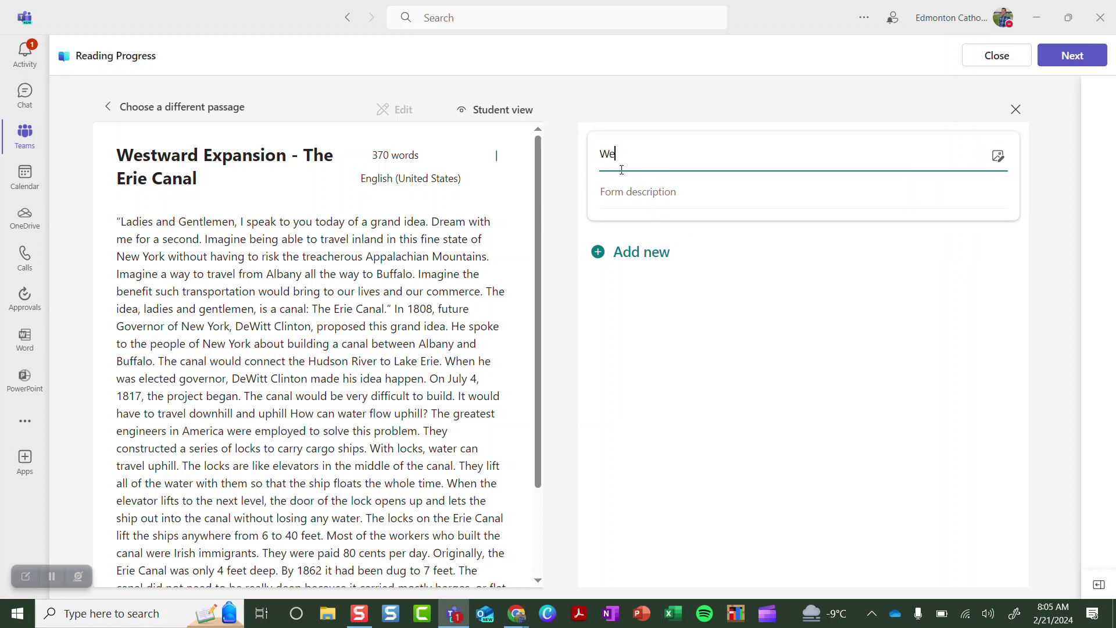
text(stward Expansion)
click(655, 198)
text(Answer)
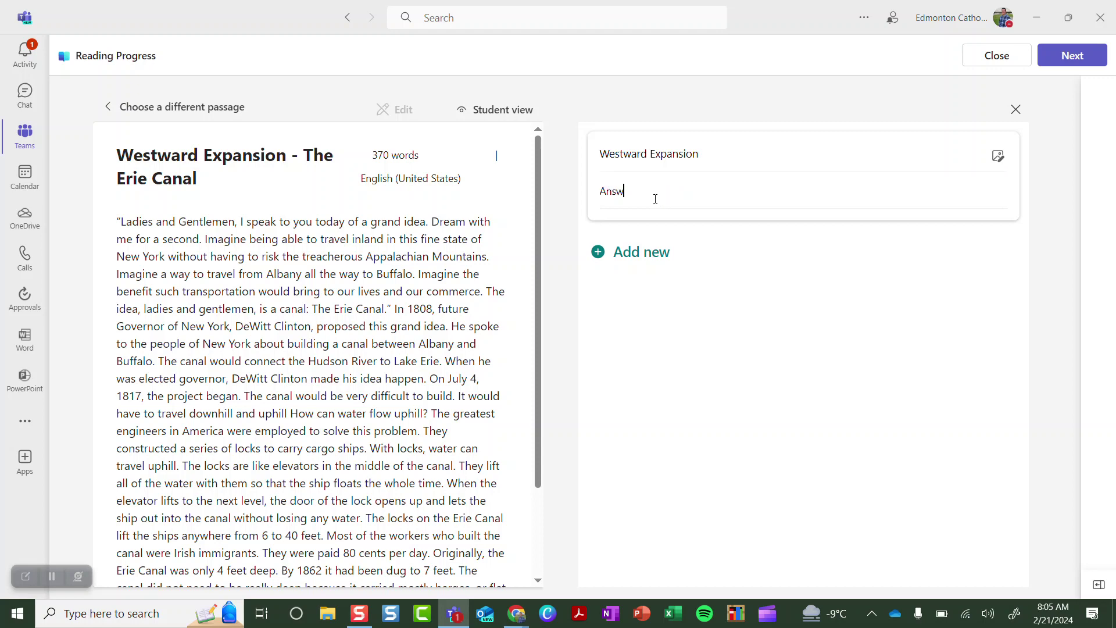
text( the questions below.)
- Look at the suggested questions and add a Choice question to the quiz
click(633, 252)
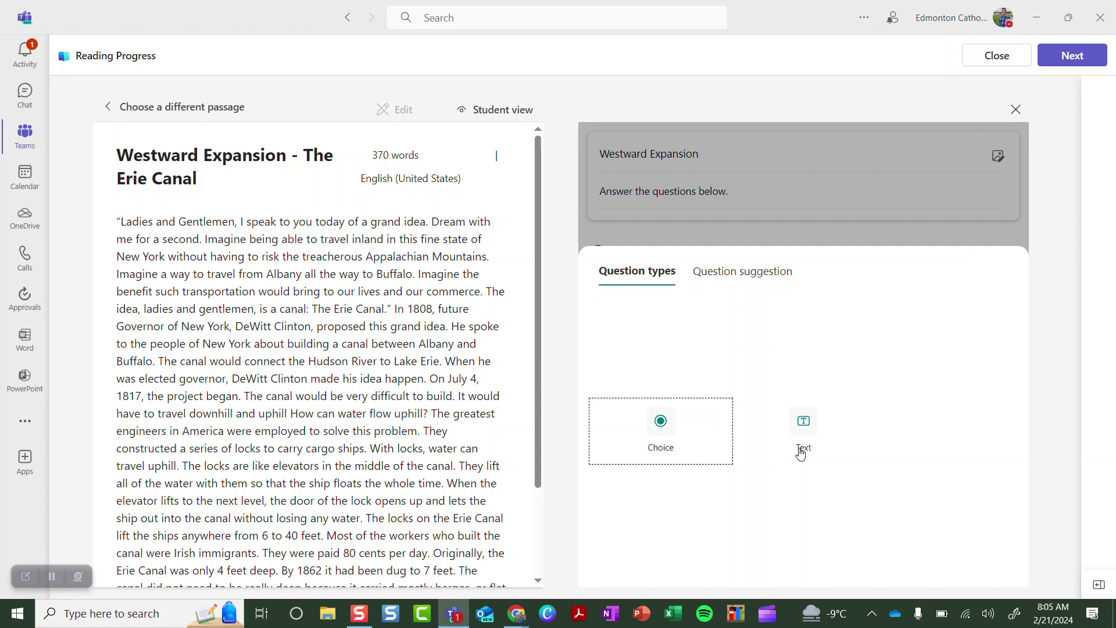
click(743, 274)
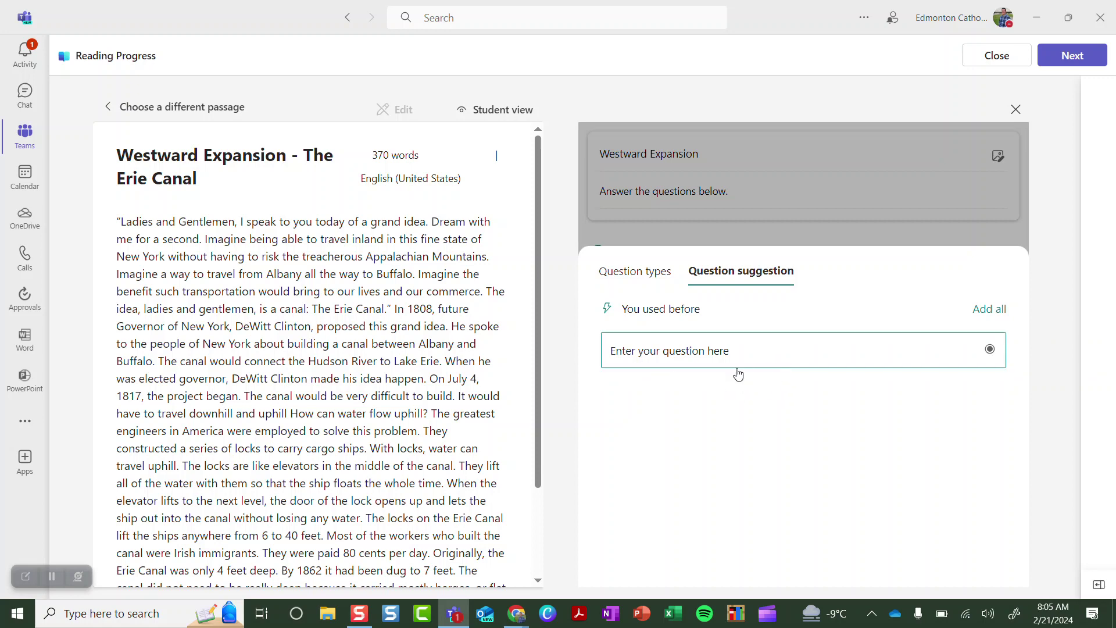
click(623, 280)
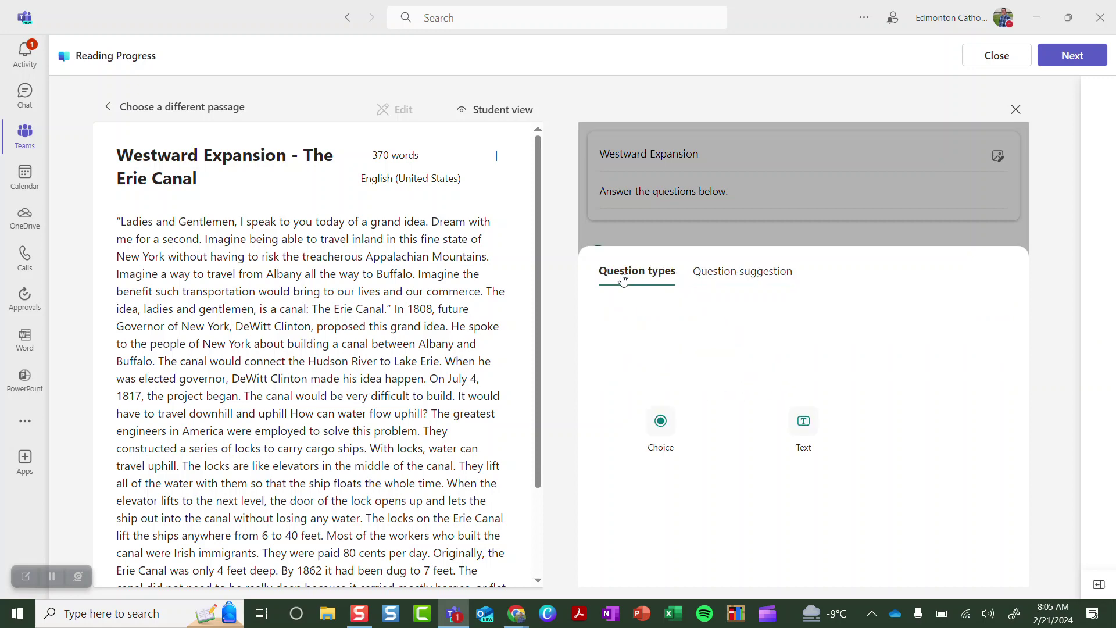
click(657, 434)
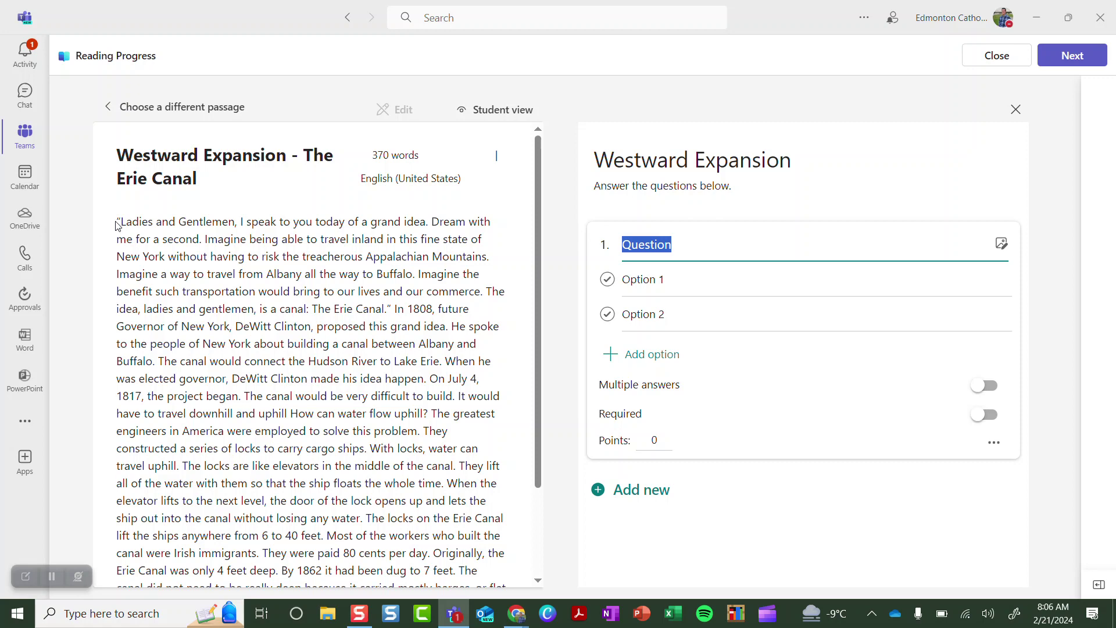
- Copy the full text of the Erie Canal passage and switch to Copilot in Chrome
drag(117, 224, 363, 580)
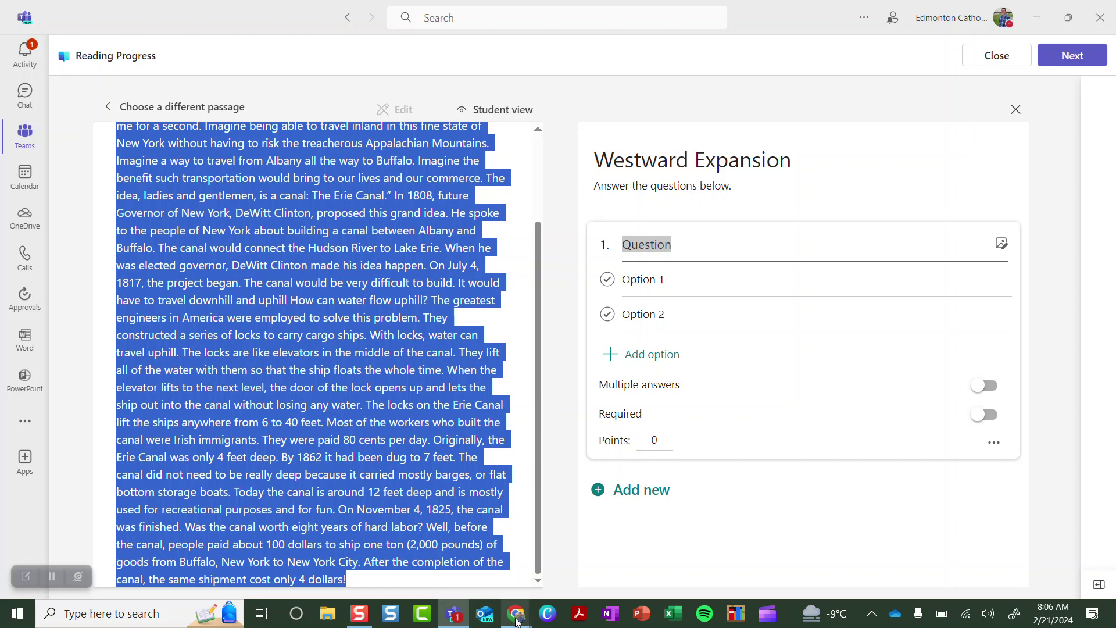
mouse_move(517, 621)
click(595, 555)
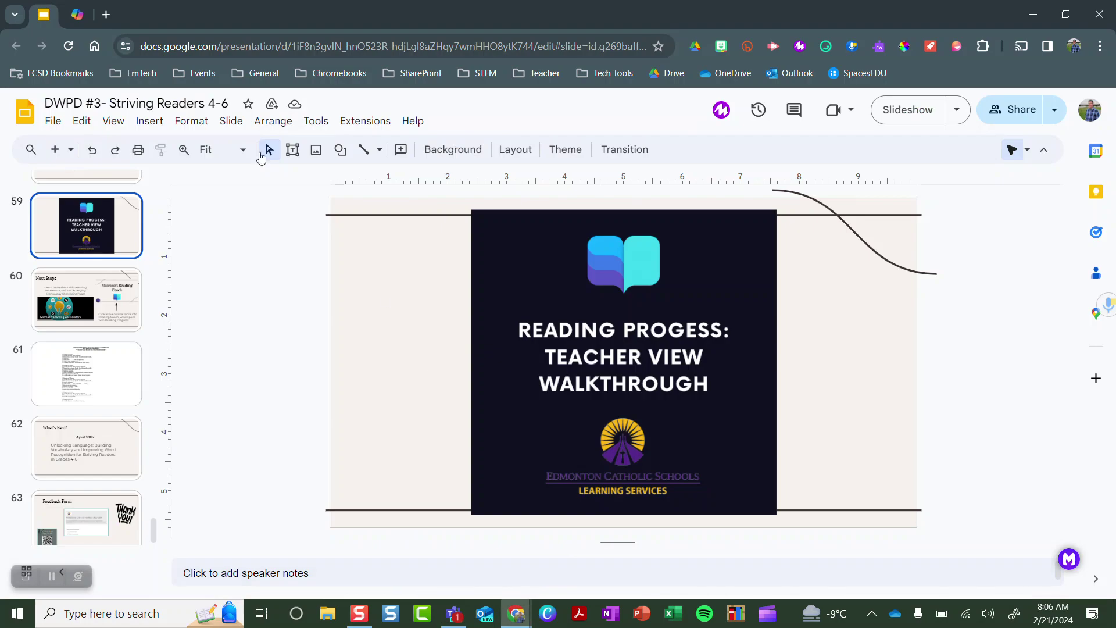
click(81, 18)
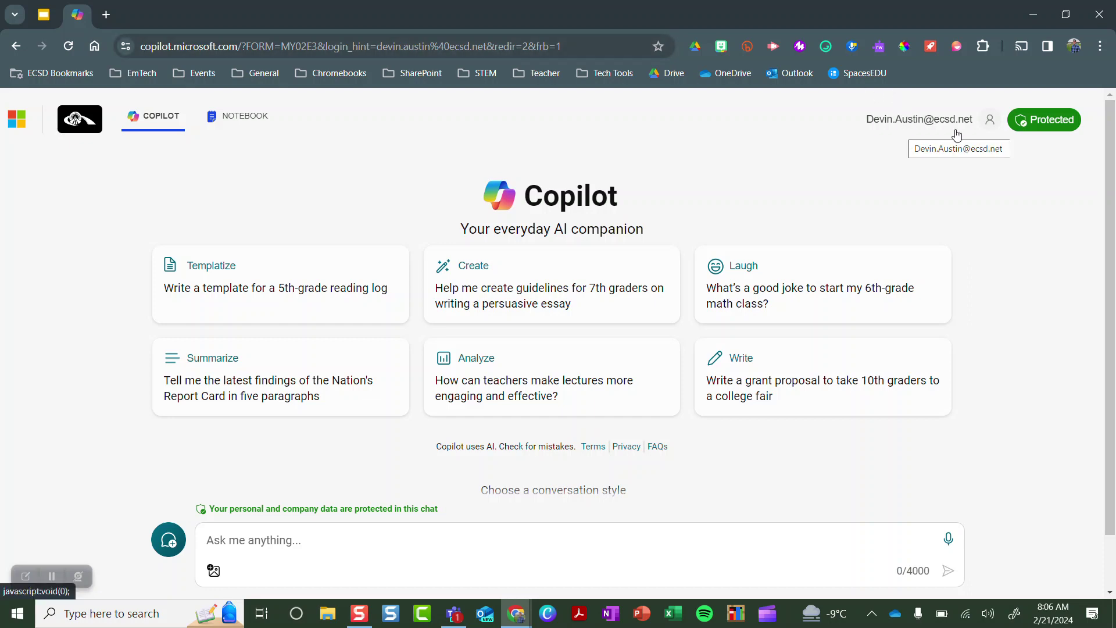
mouse_move(1048, 139)
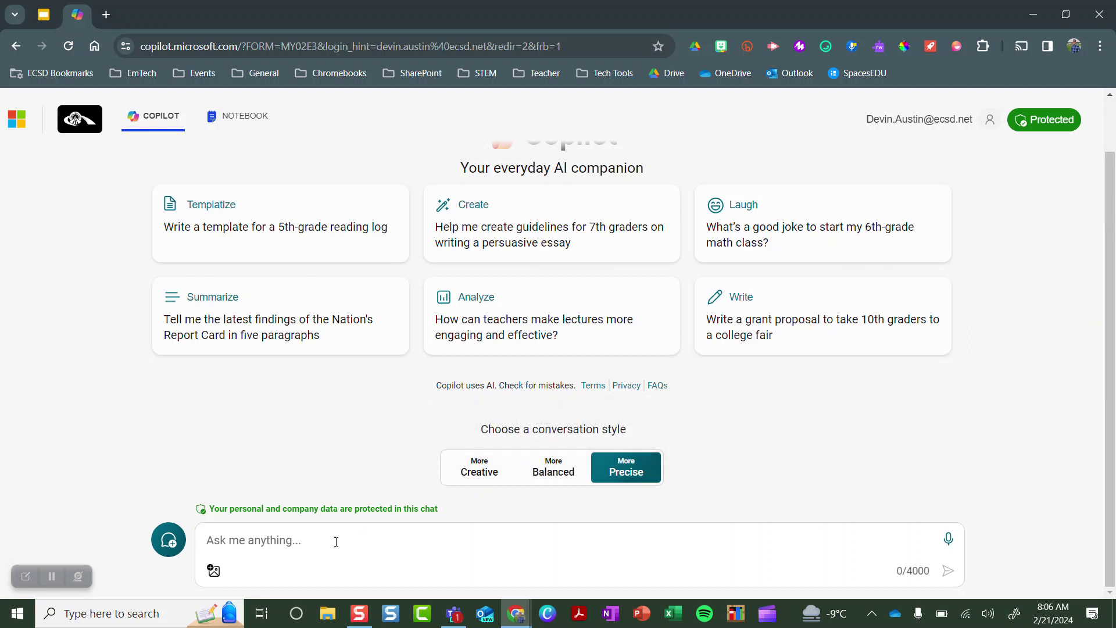
- Ask Copilot to make 2 multiple choice questions about the passage, with the copied passage text pasted into the prompt
text(m)
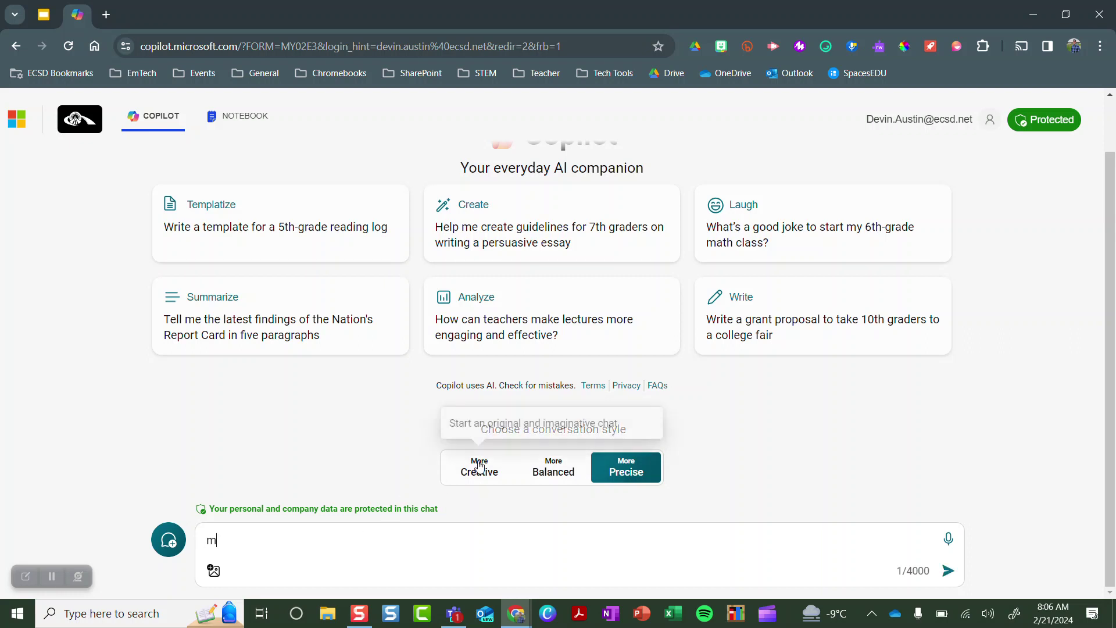
text(ake me 2 mu)
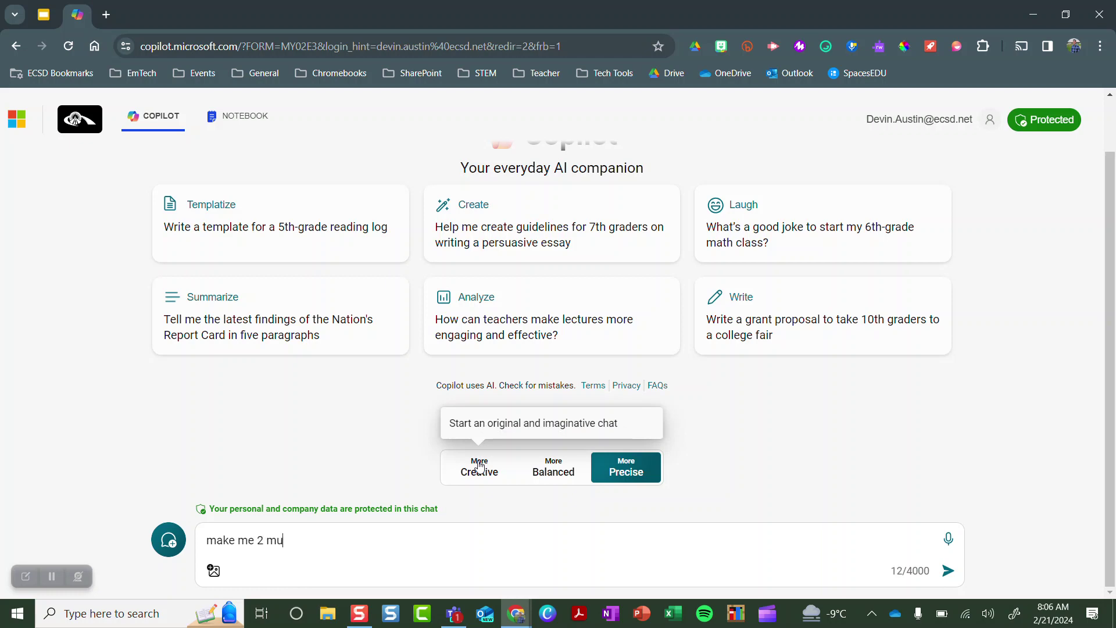
text(ltiple cholice questio)
text(ns )
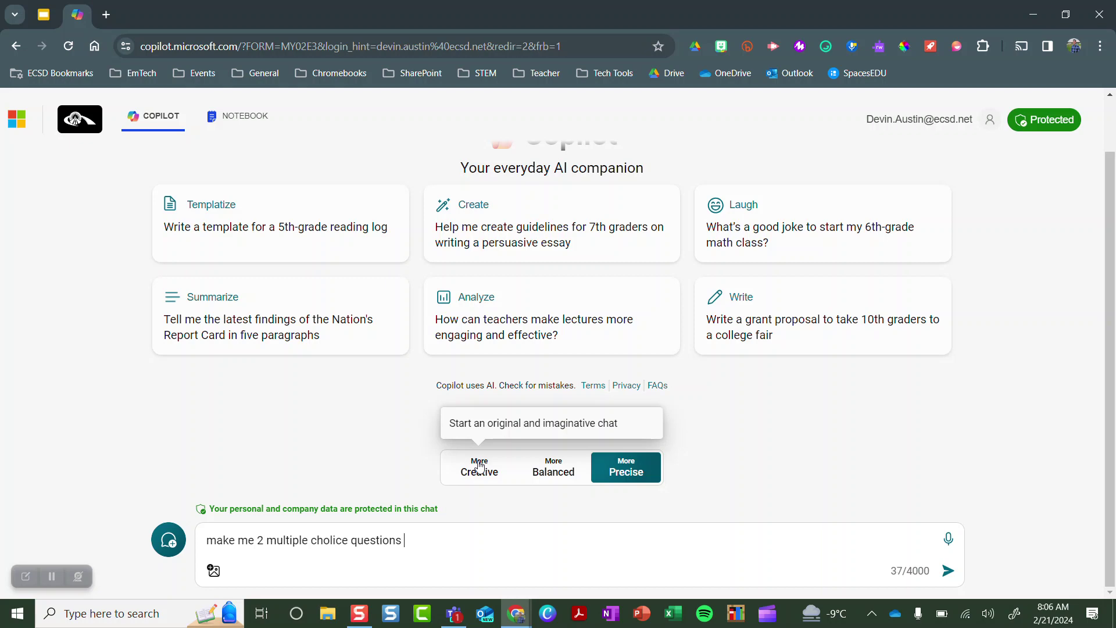
text(about this passage)
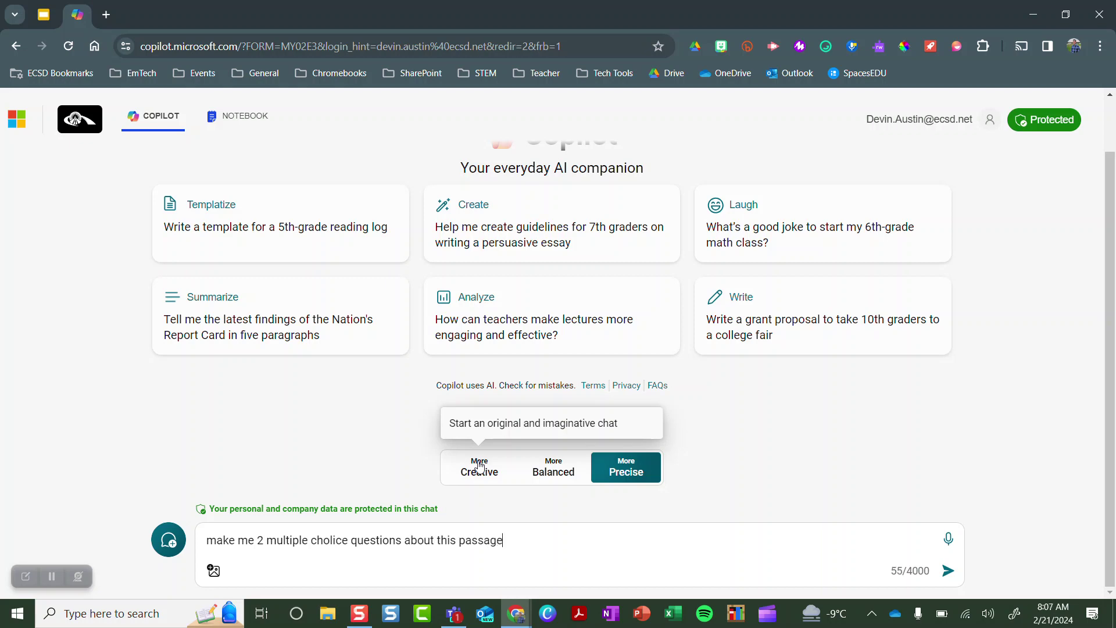
key(ctrl+v)
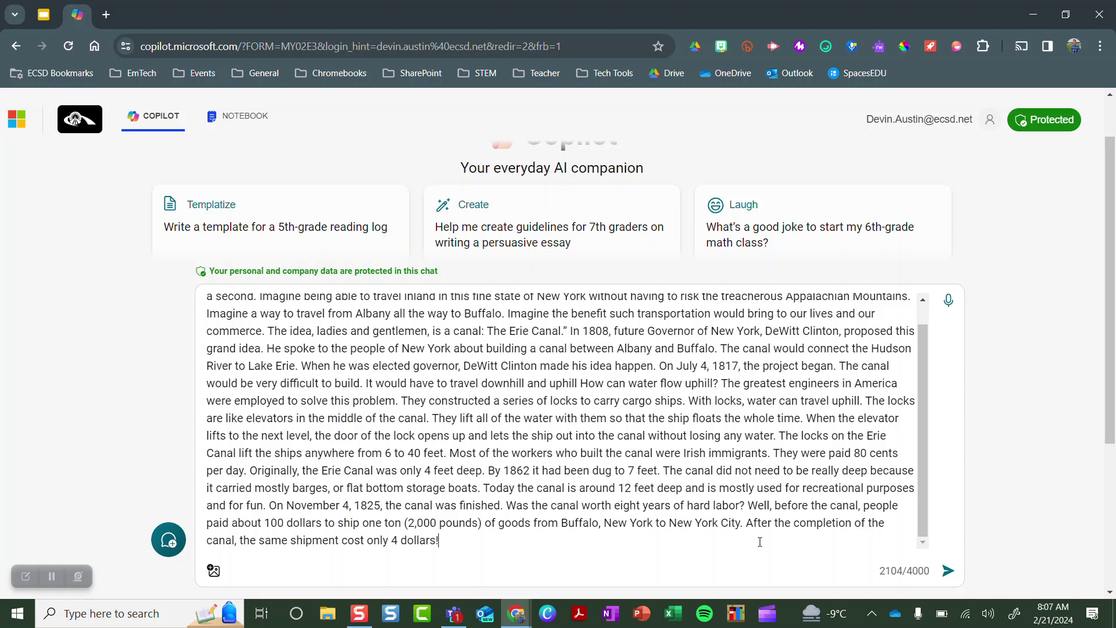
click(949, 572)
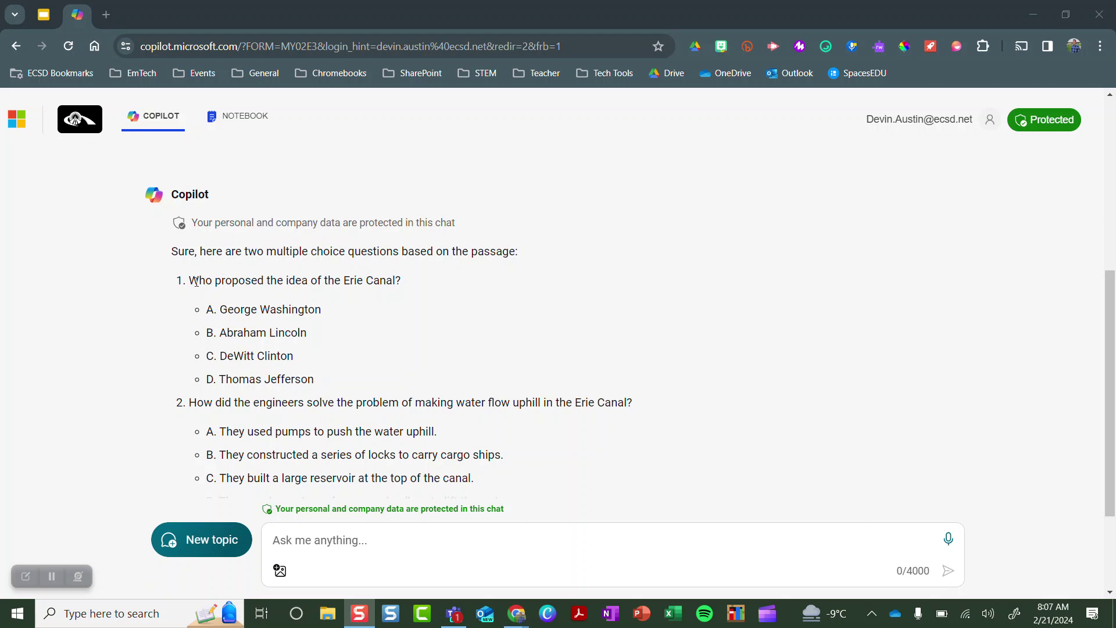
- Copy the first generated question, "Who proposed the idea of the Erie Canal?", from Copilot's answer
drag(192, 282, 409, 294)
click(409, 289)
triple_click(404, 283)
key(ctrl+c)
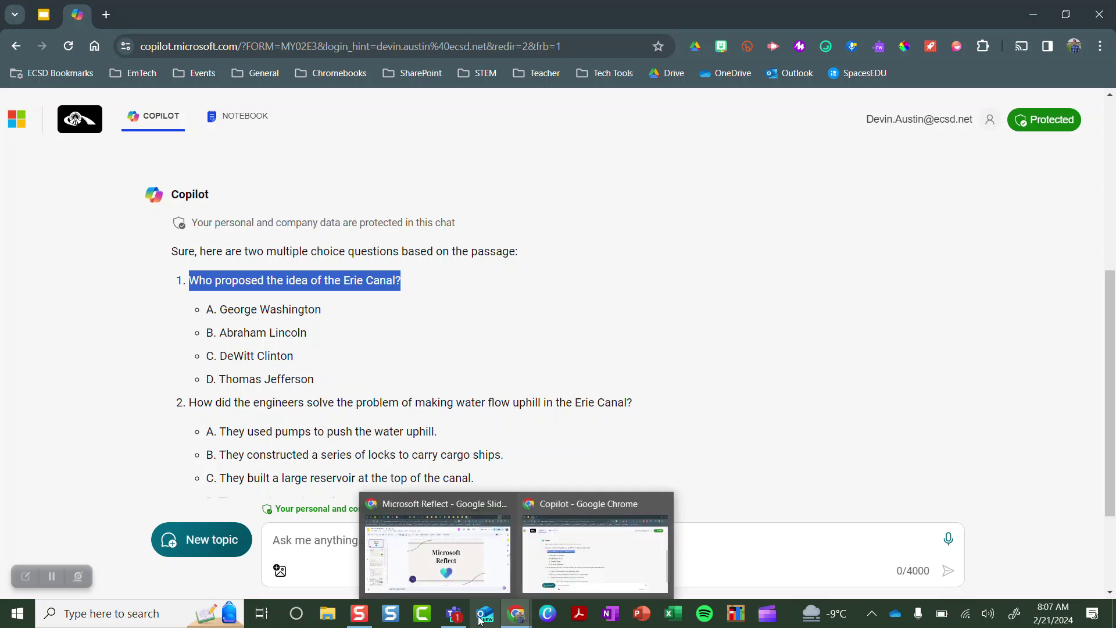
- Switch to Teams and paste "Who proposed the idea of the Erie Canal?" as the text of question 1
click(454, 613)
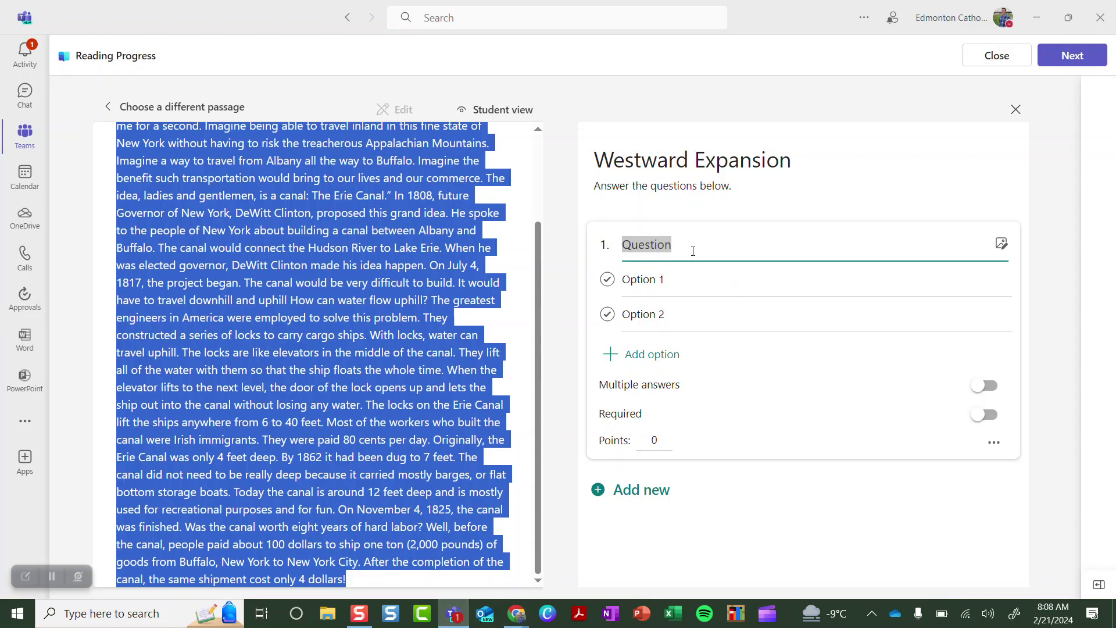
click(666, 247)
click(660, 245)
key(ctrl+v)
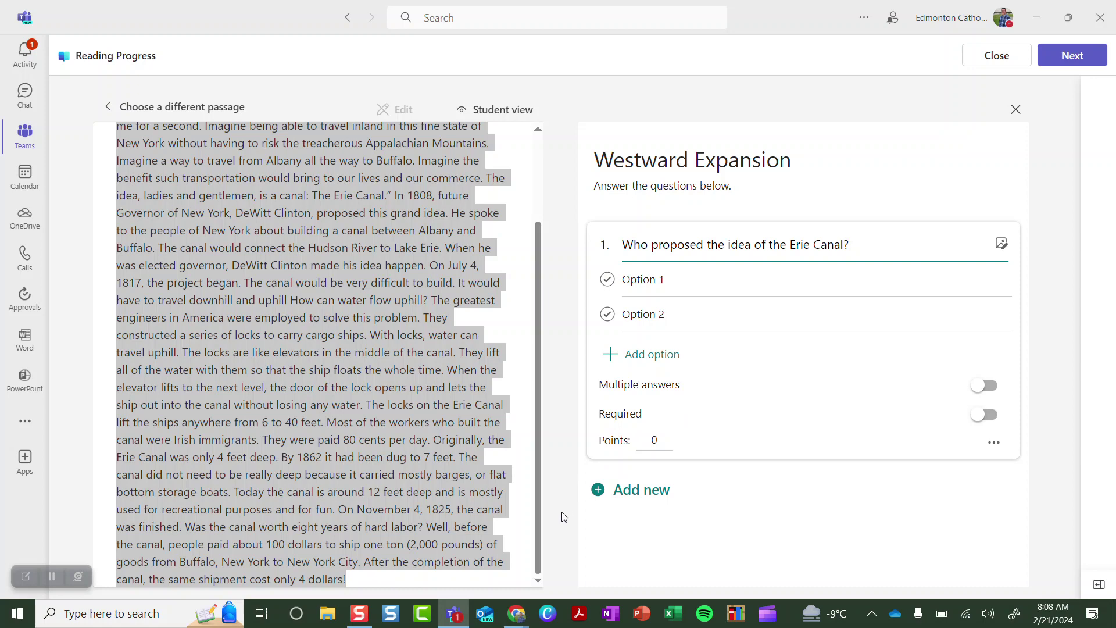
- Switch to Copilot in Chrome and copy the four answer options of the first generated question
mouse_move(524, 615)
click(554, 581)
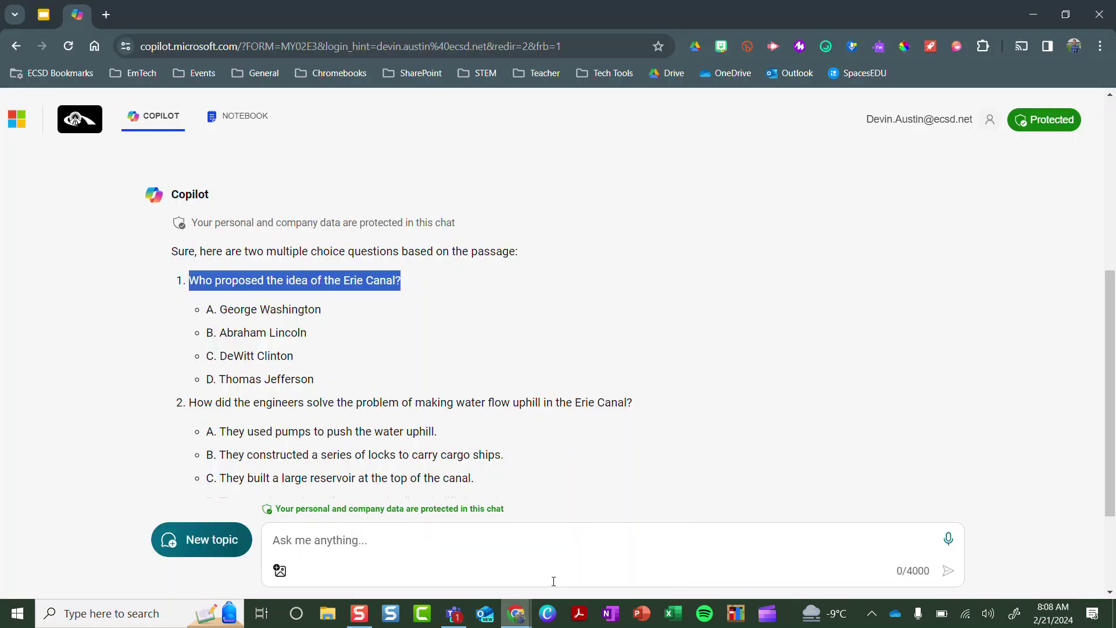
drag(218, 311, 317, 379)
key(ctrl+c)
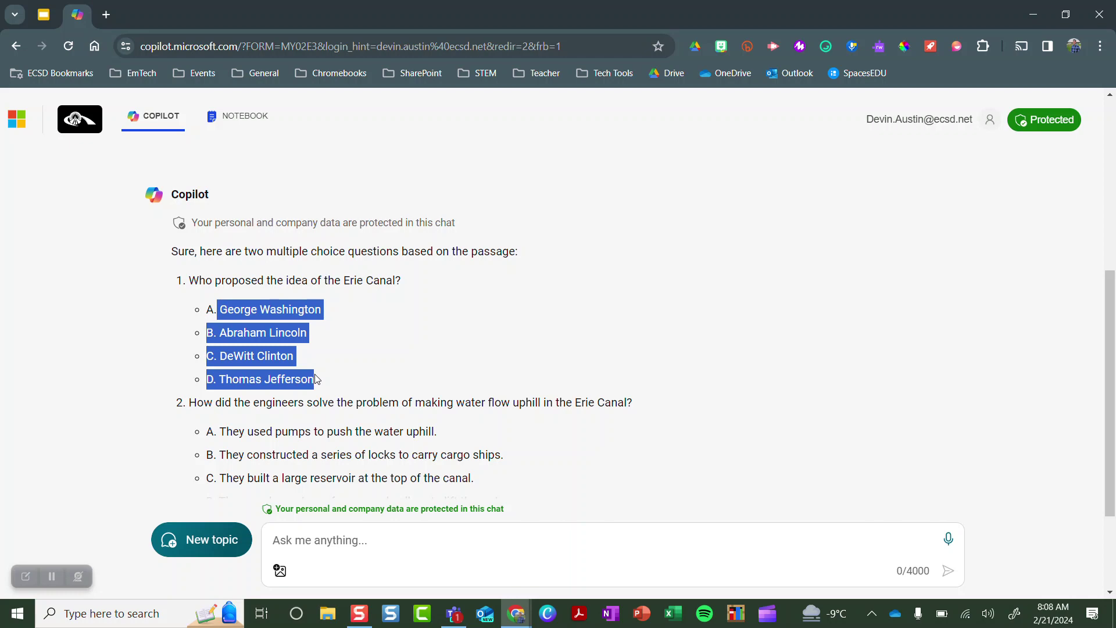
- Switch to Teams, paste the four copied answers into question 1's options and delete the leftover "Option 2"
click(456, 614)
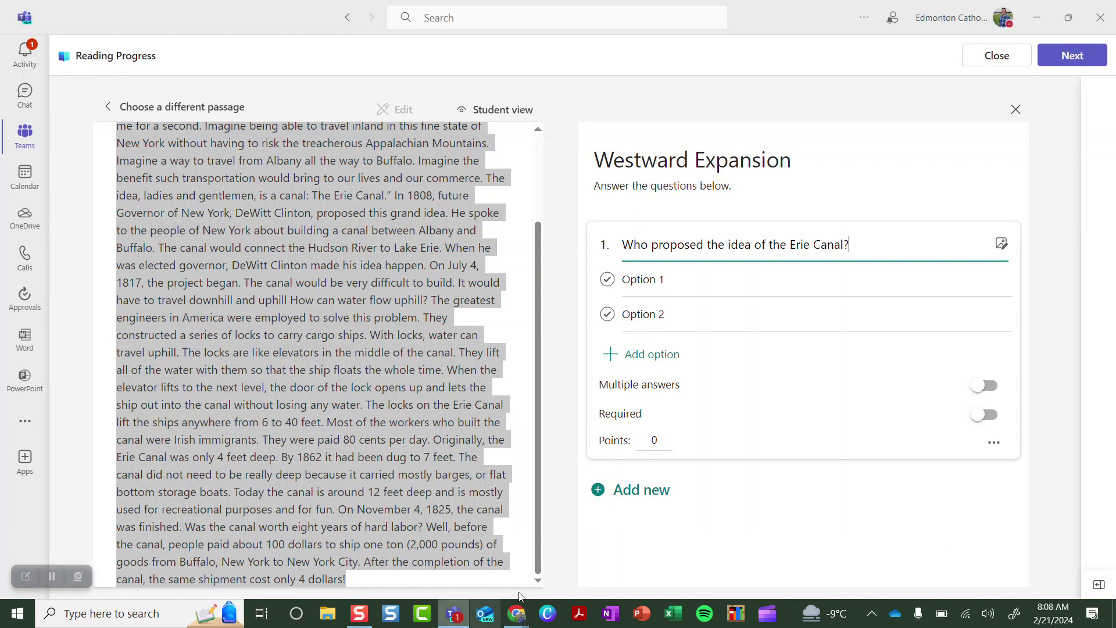
click(648, 280)
key(ctrl+v)
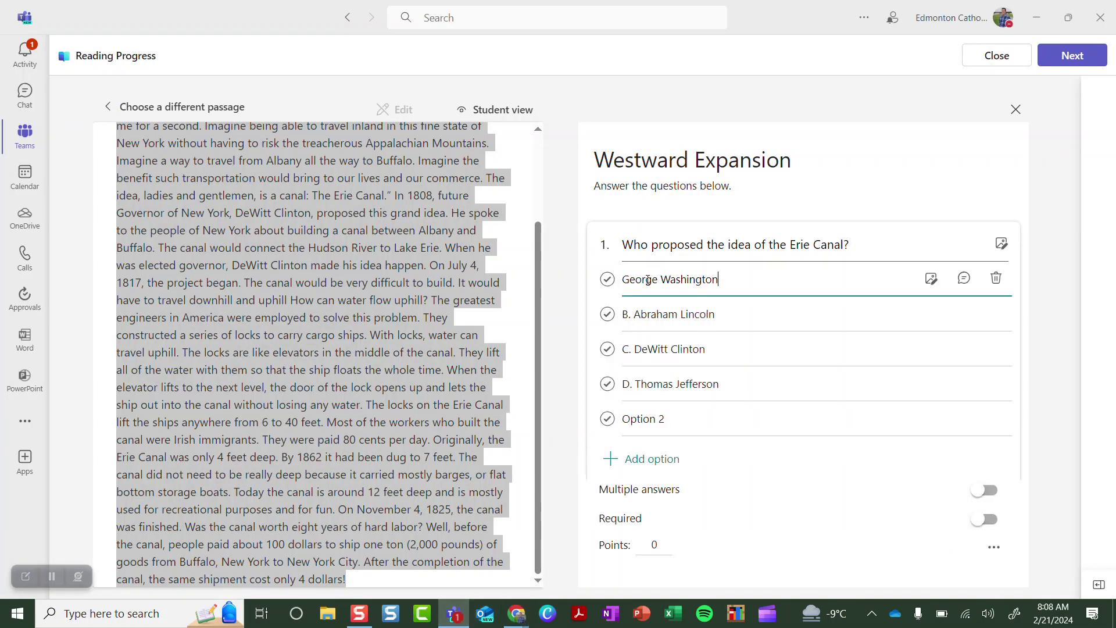
click(837, 417)
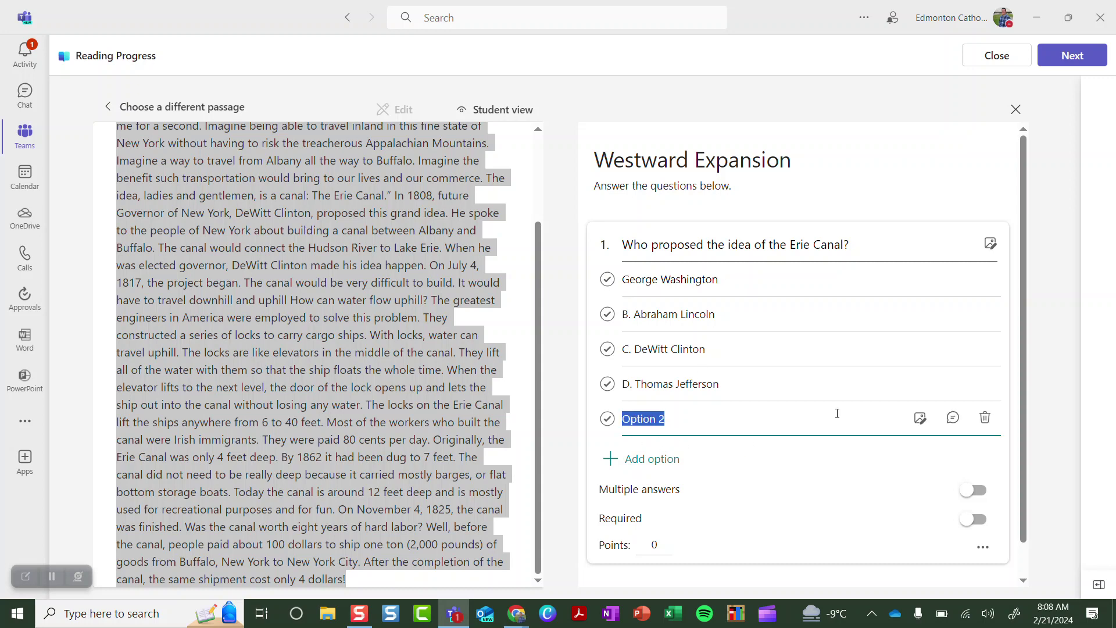
click(985, 419)
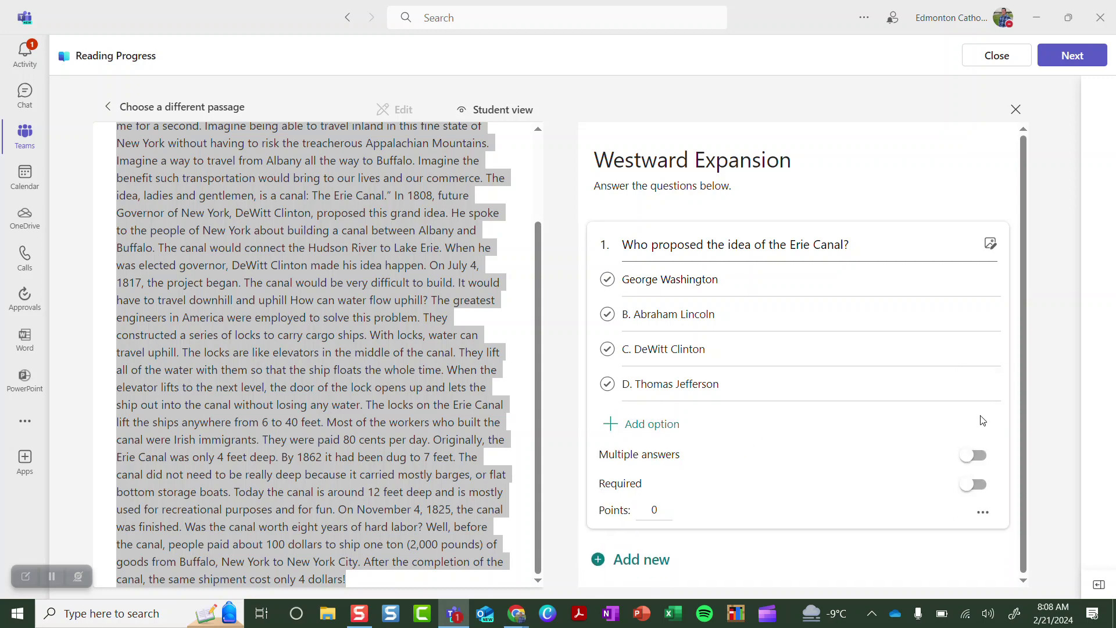
- Mark "B. Abraham Lincoln" as the correct answer, make question 1 required and set it to 1 point
click(607, 314)
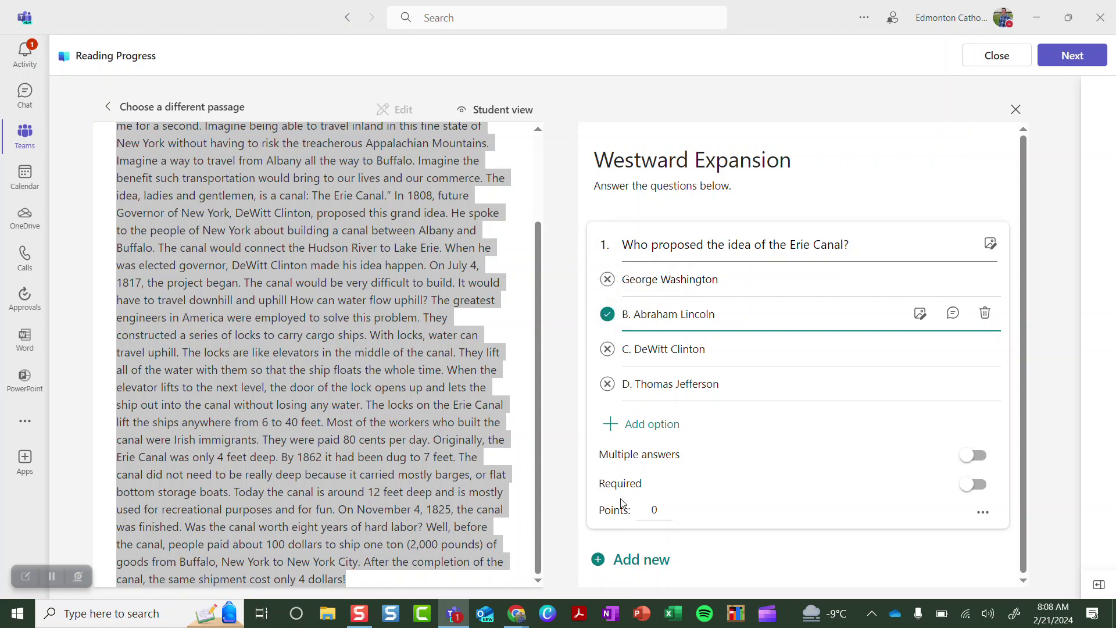
click(972, 485)
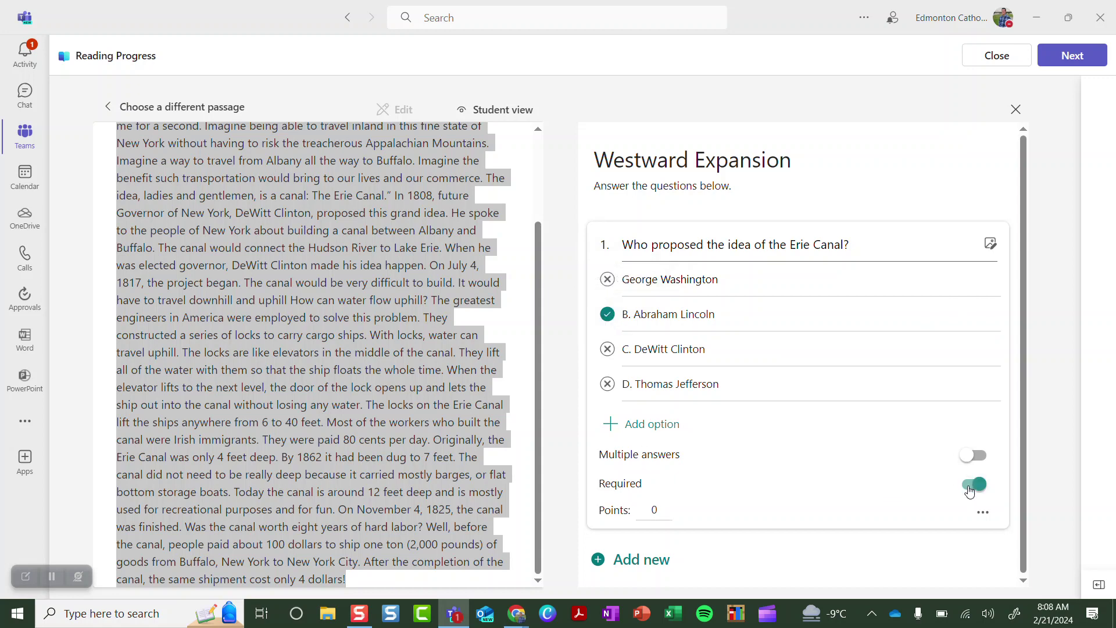
click(665, 514)
text(1)
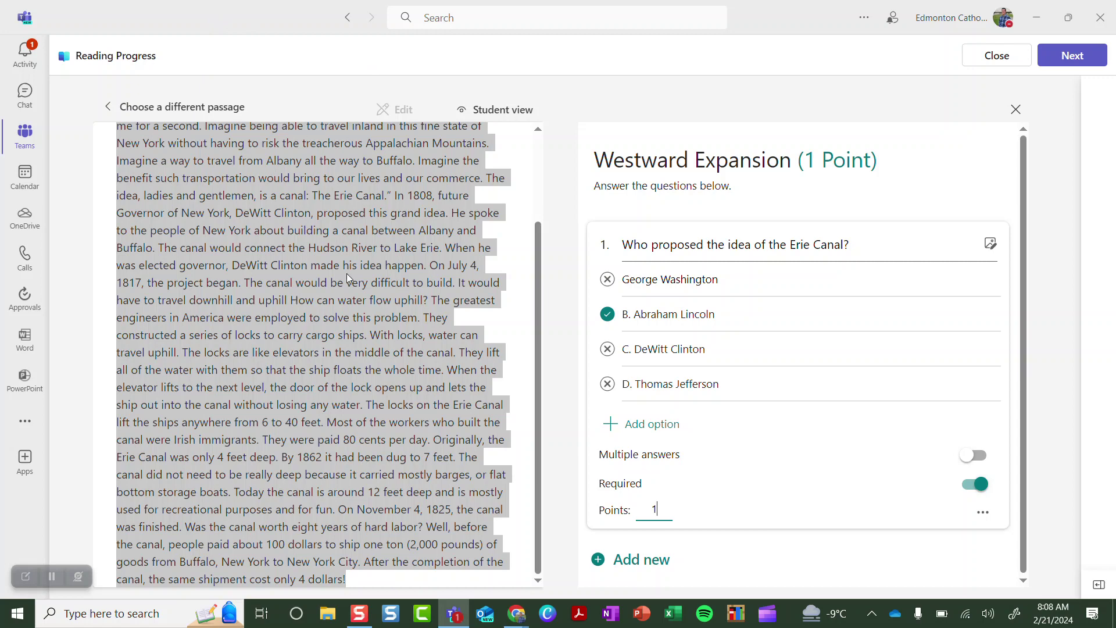
- Add a Text question to the quiz and continue to the new assignment form
click(657, 560)
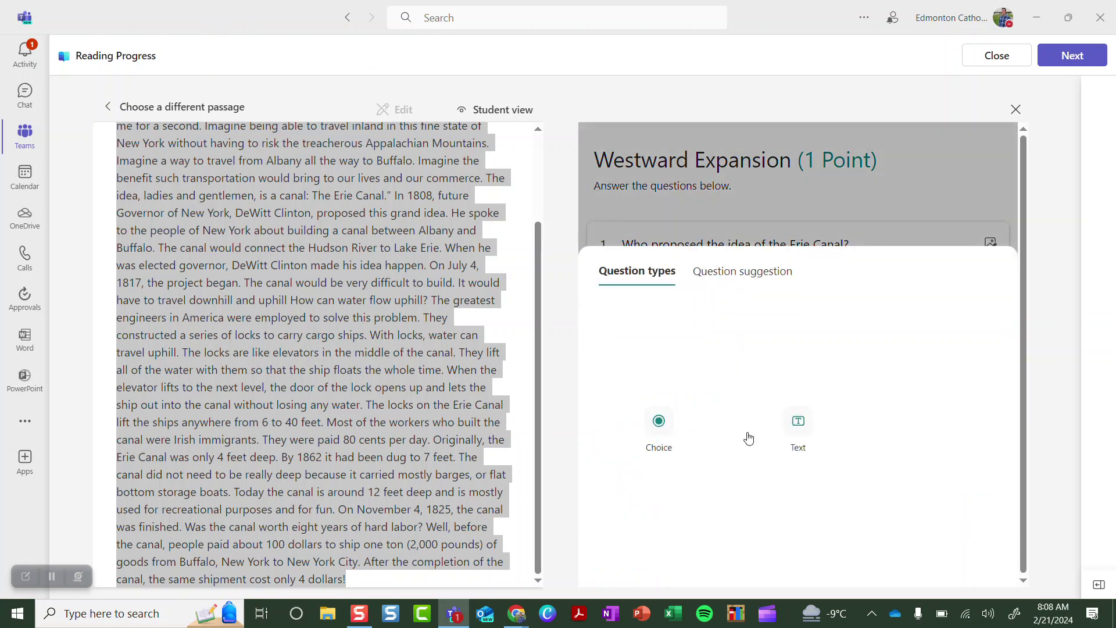
click(801, 433)
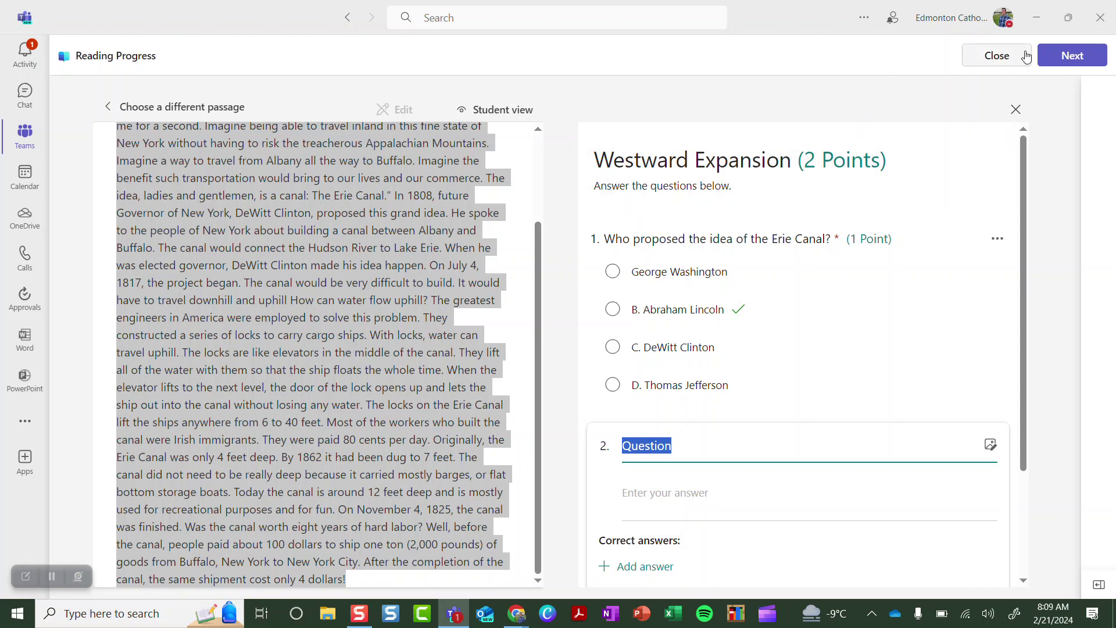
click(1069, 56)
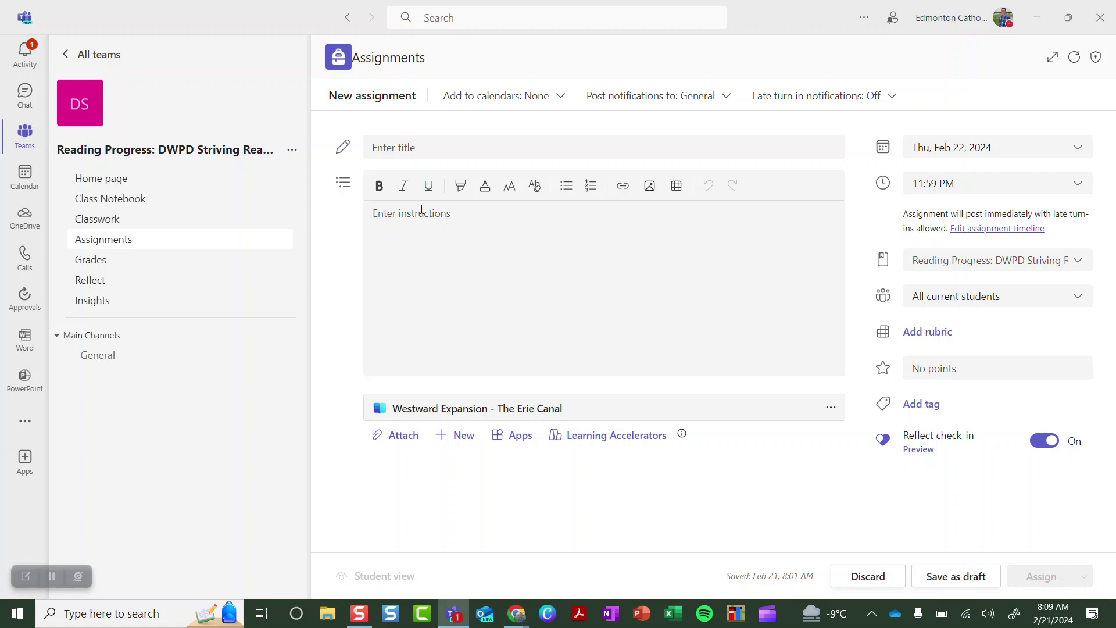
- Title the assignment "Westward Expansion"
click(405, 148)
text(W)
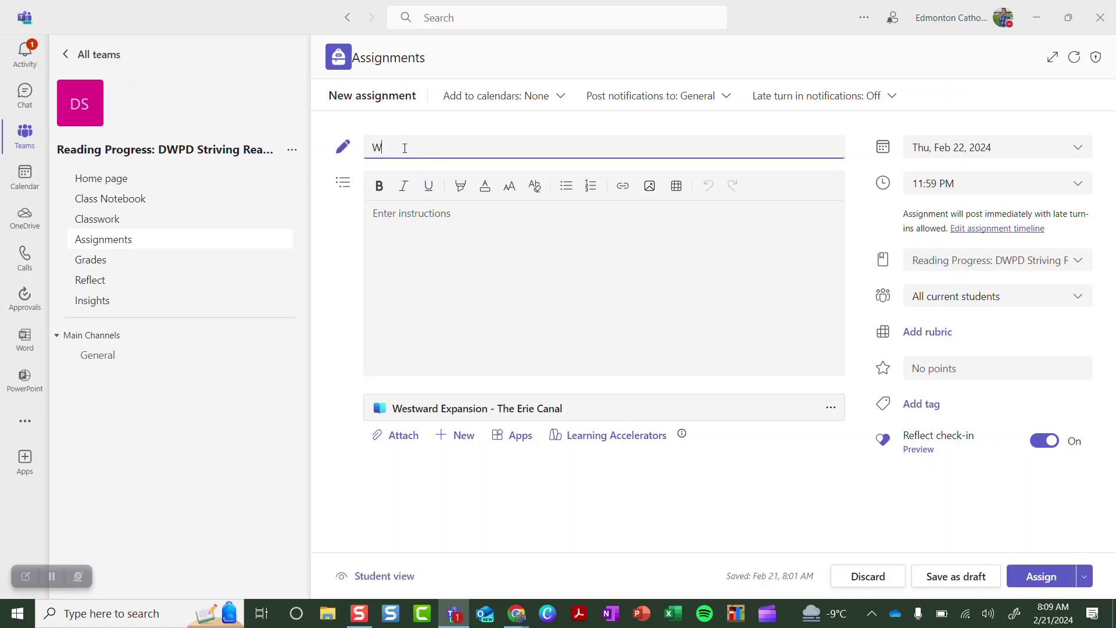
text(estward expansion)
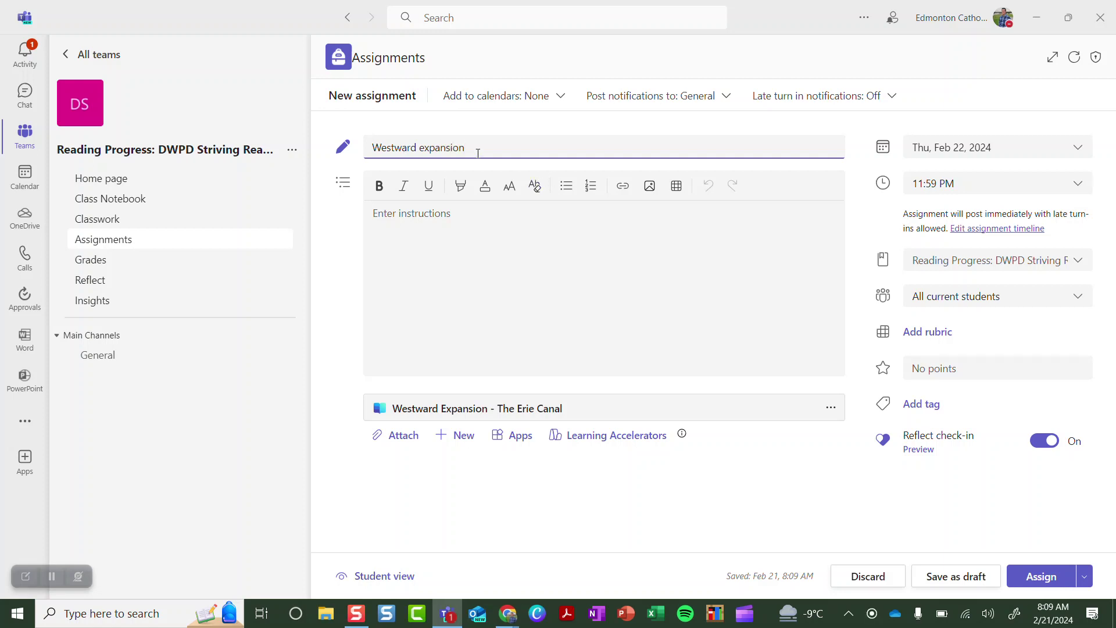
double_click(427, 148)
text(Expansion)
- Attach "Grade Five Single Point Rubric Comprehension.docx" from this device's Downloads folder to the assignment
click(404, 437)
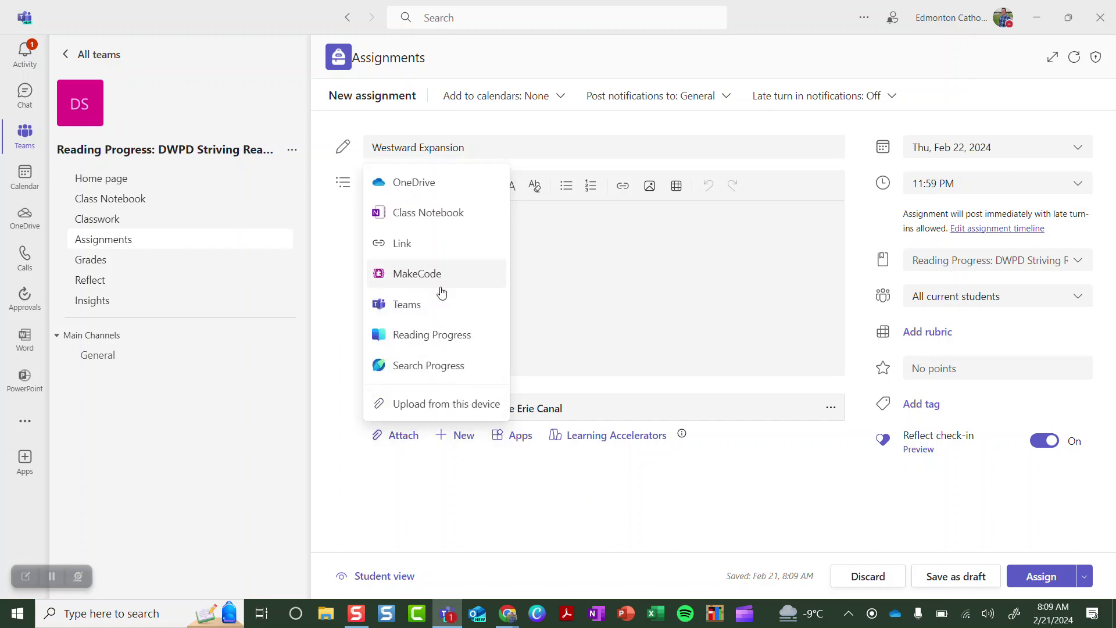
click(457, 410)
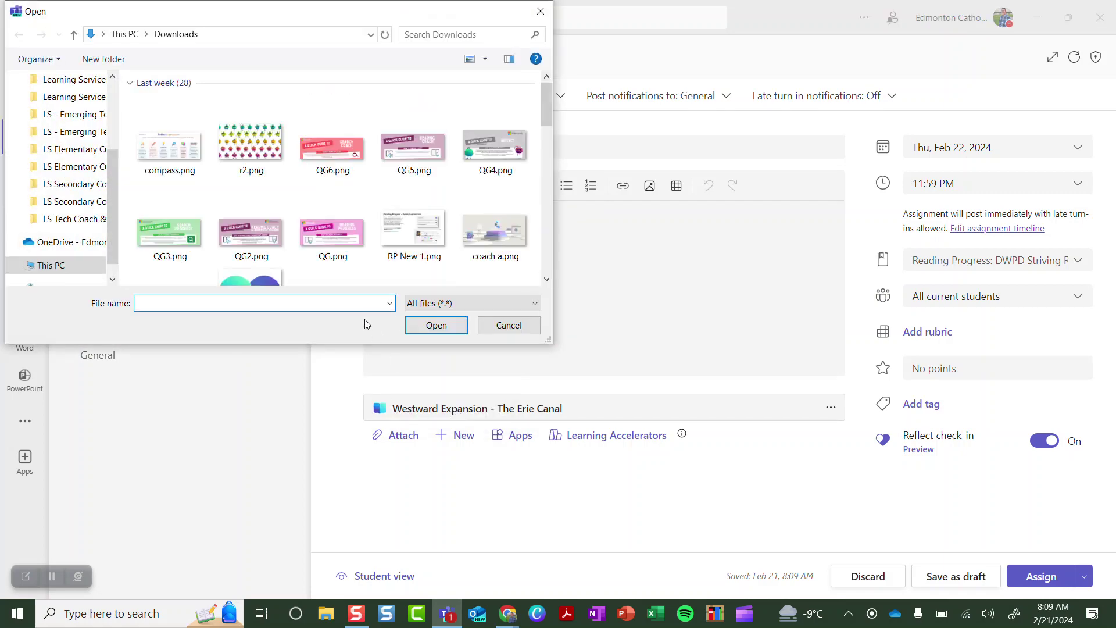
double_click(267, 226)
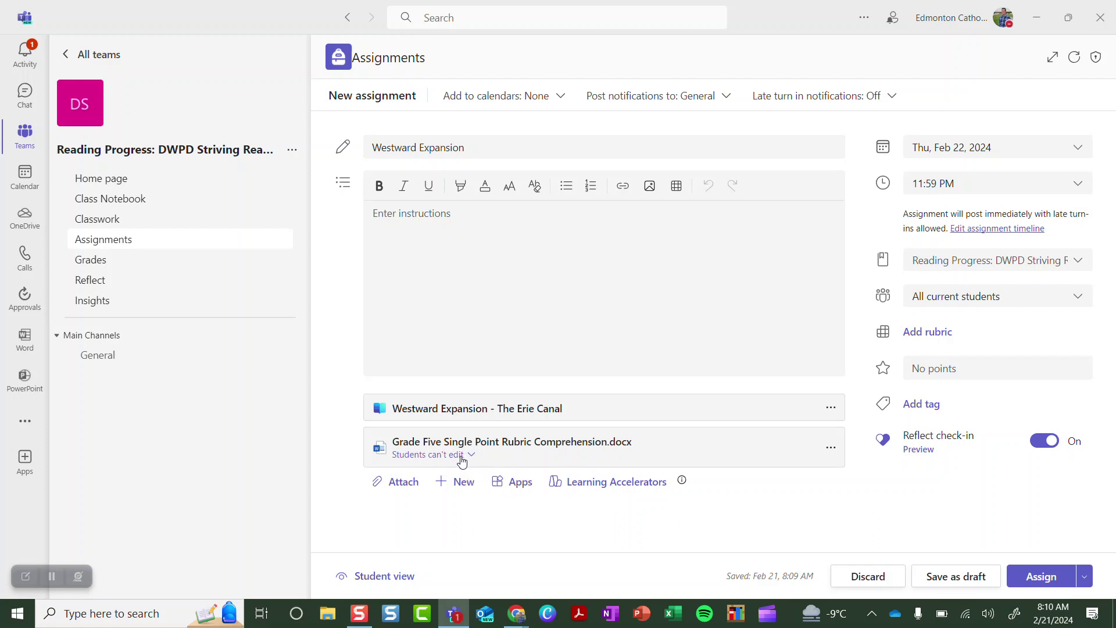
- Set the rubric document to "Students edit their own copy" and assign the Westward Expansion assignment
click(462, 456)
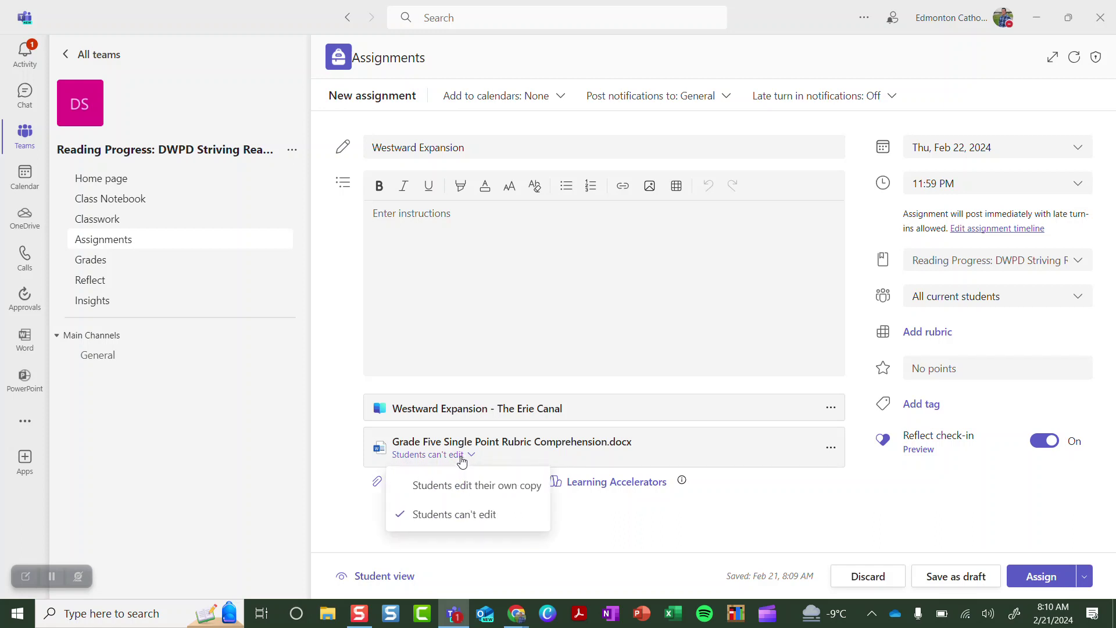
click(495, 495)
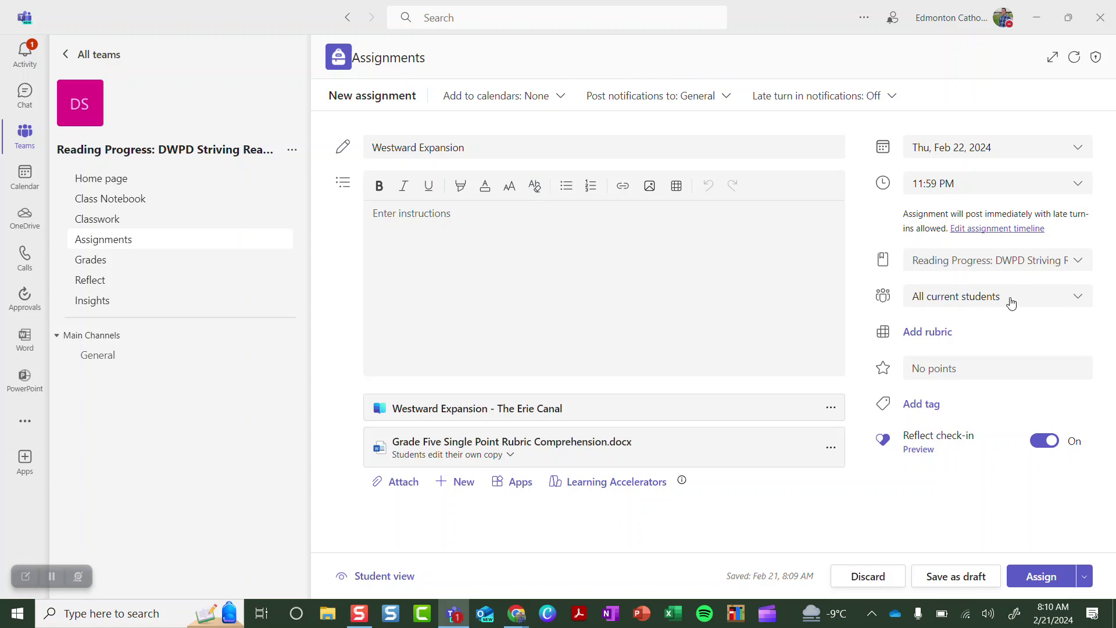
click(1041, 582)
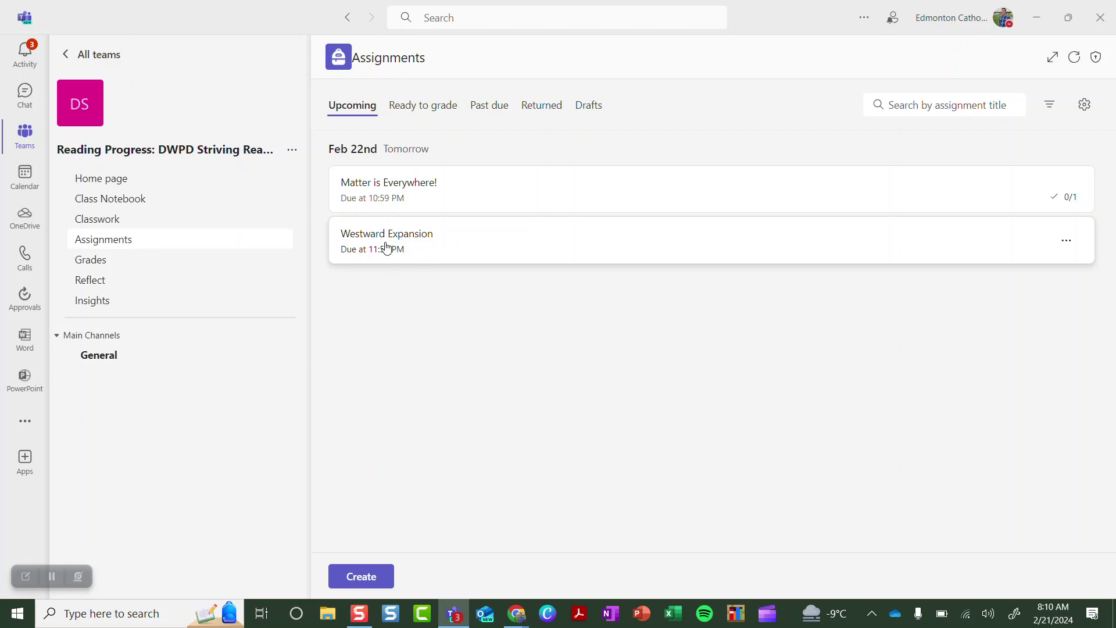
click(57, 580)
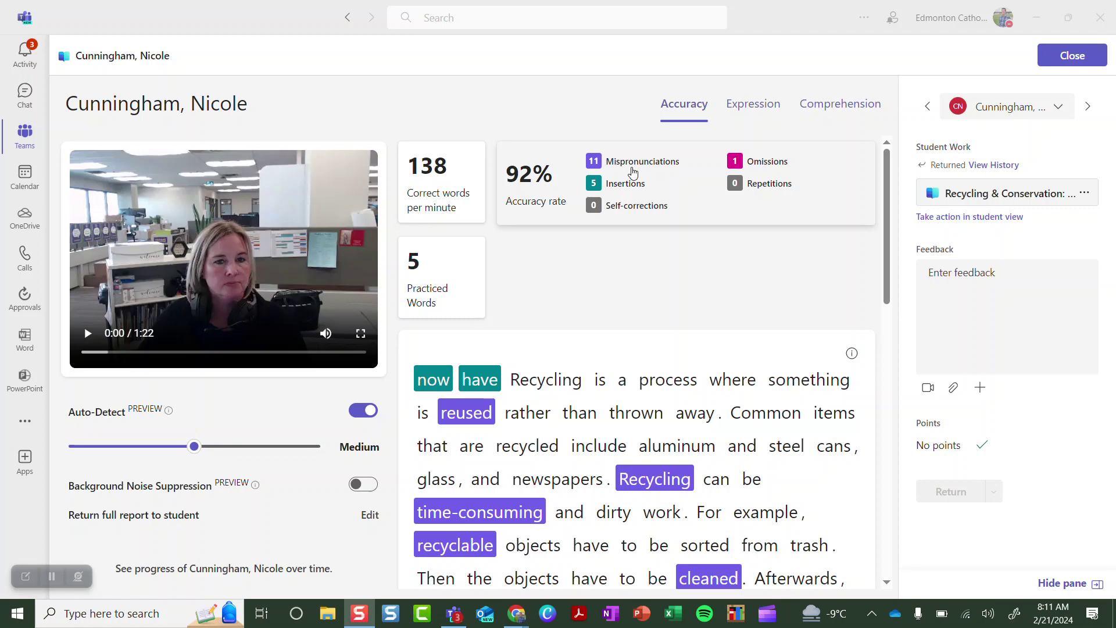
- Review the marked reading passage in the student's Accuracy results
scroll(715, 474, down, 2)
scroll(715, 474, down, 5)
scroll(714, 474, down, 5)
scroll(712, 475, up, 12)
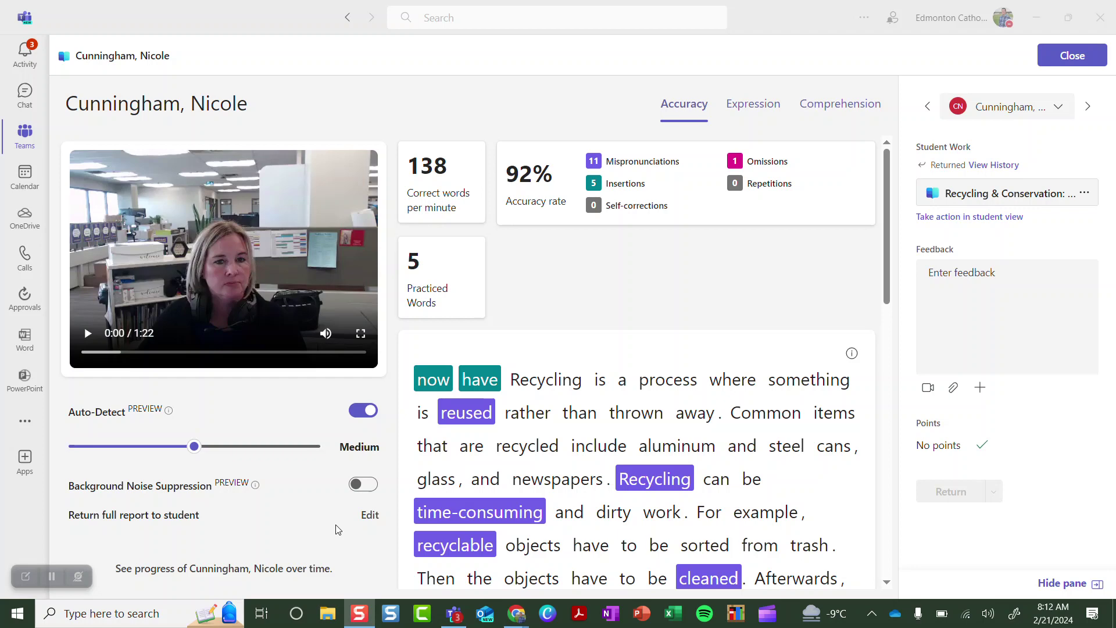
- Return a custom report with all items included, for all assignments to be returned, including future Reading Progress assignments
click(371, 518)
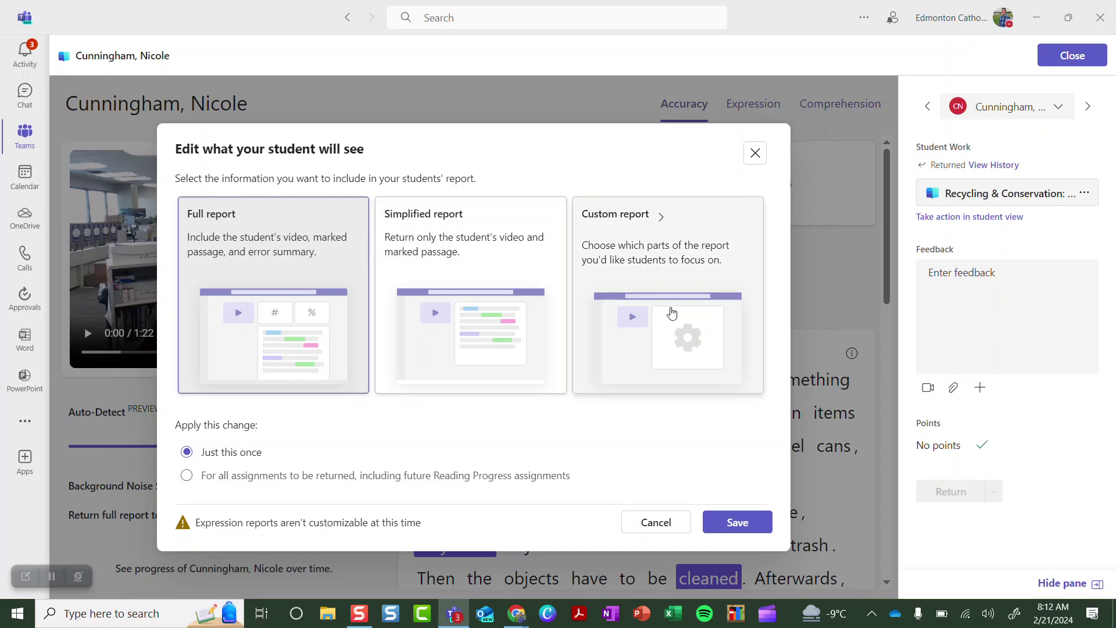
click(186, 477)
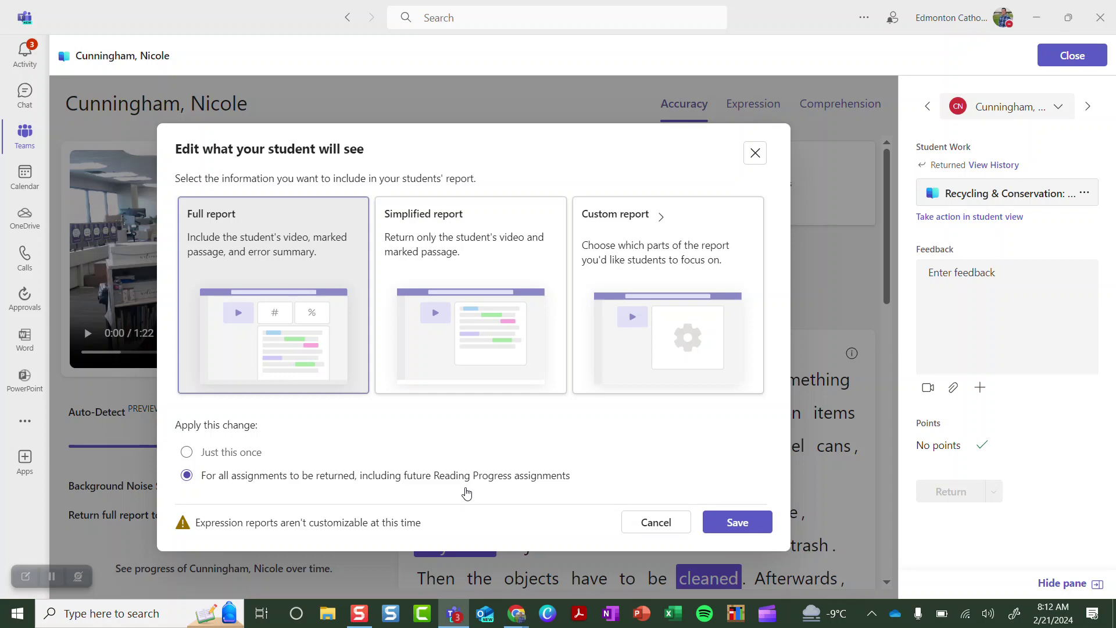
click(640, 298)
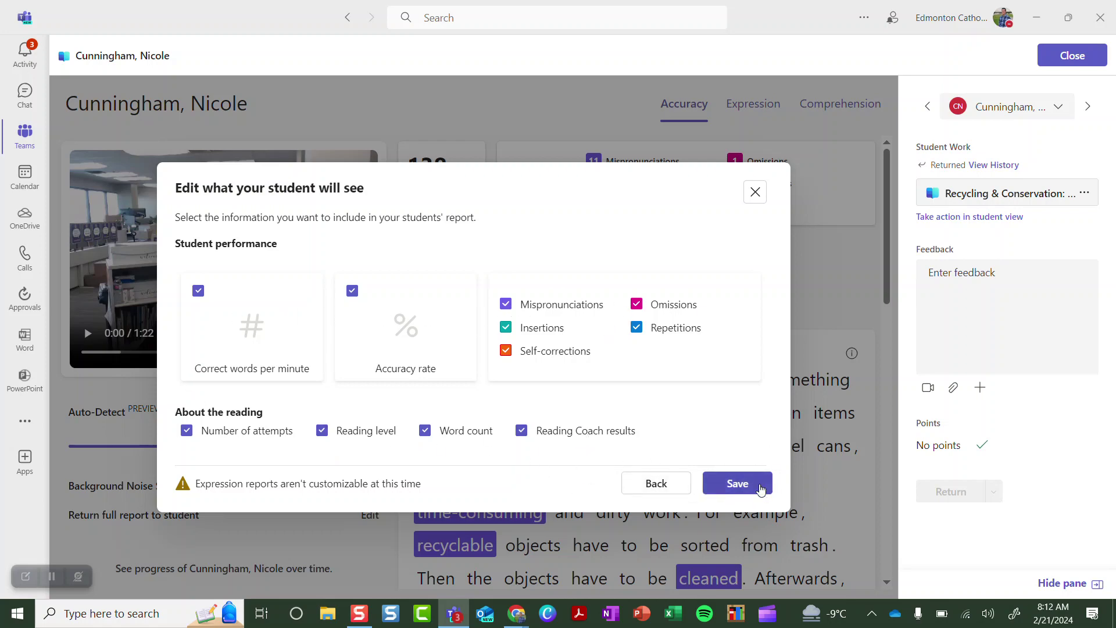
click(734, 484)
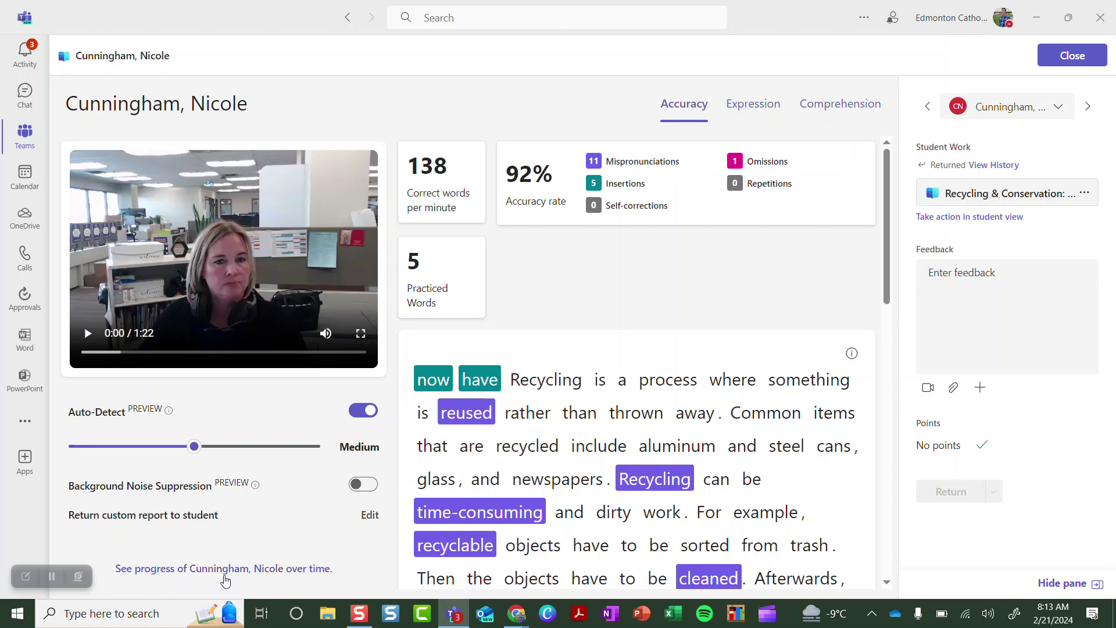
- Examine the student's progress over time, including challenging words, assignment accuracy, average words per minute and phonics rules, and close the report
click(313, 568)
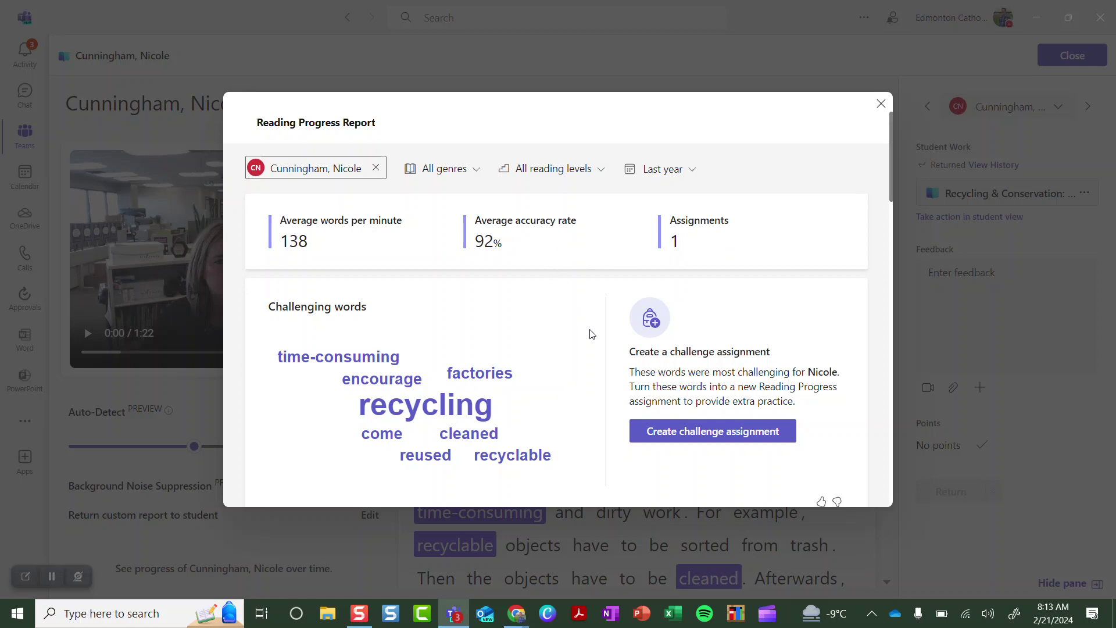
scroll(563, 362, down, 1)
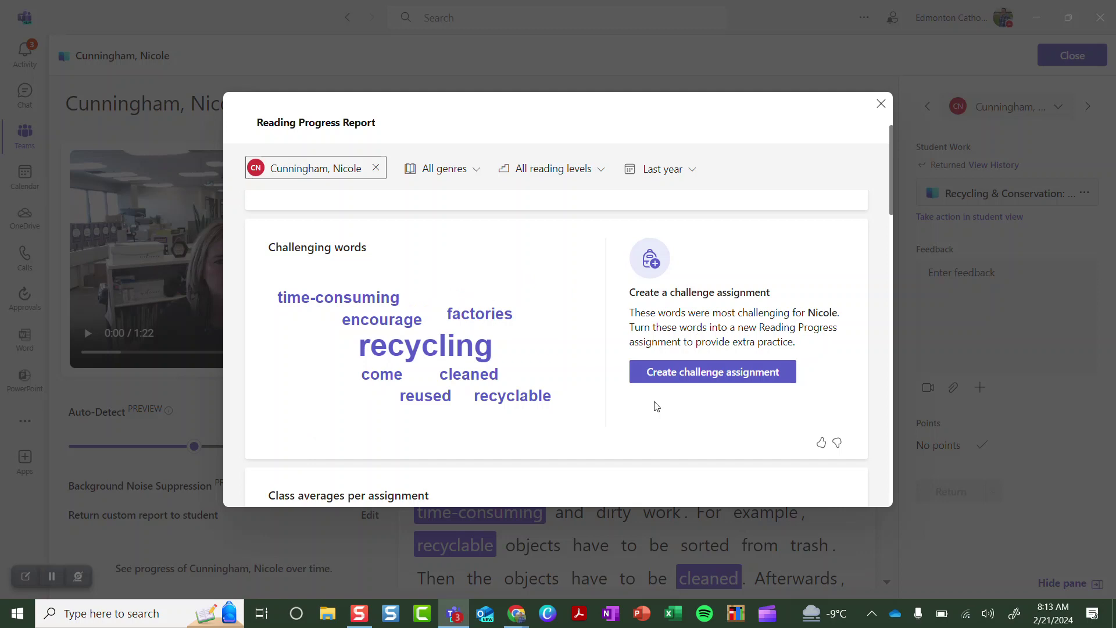
scroll(517, 430, down, 5)
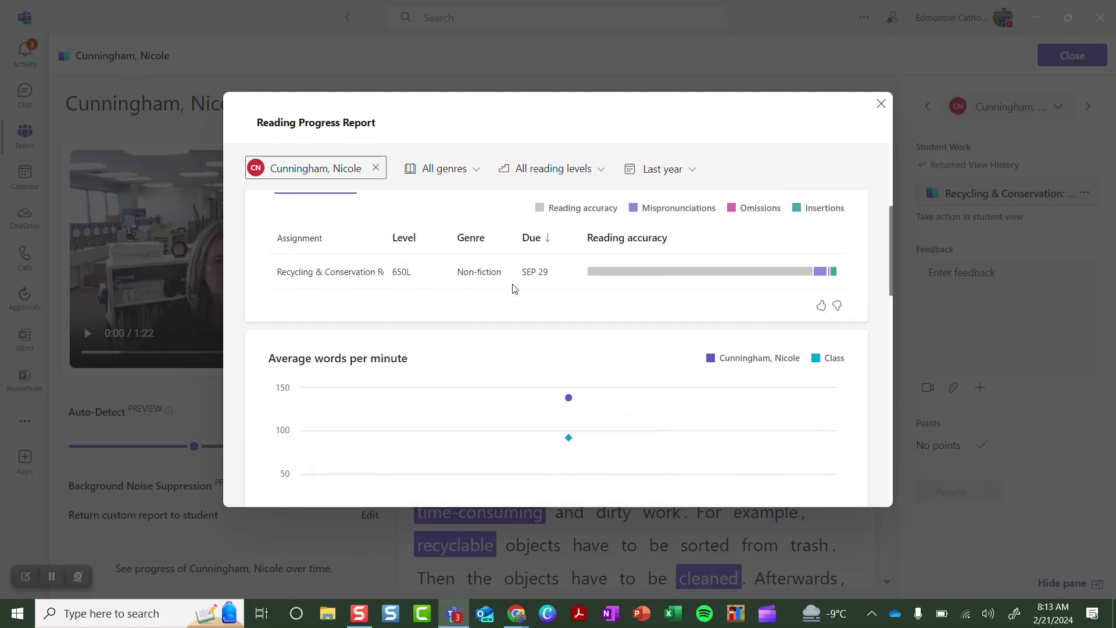
scroll(625, 361, down, 1)
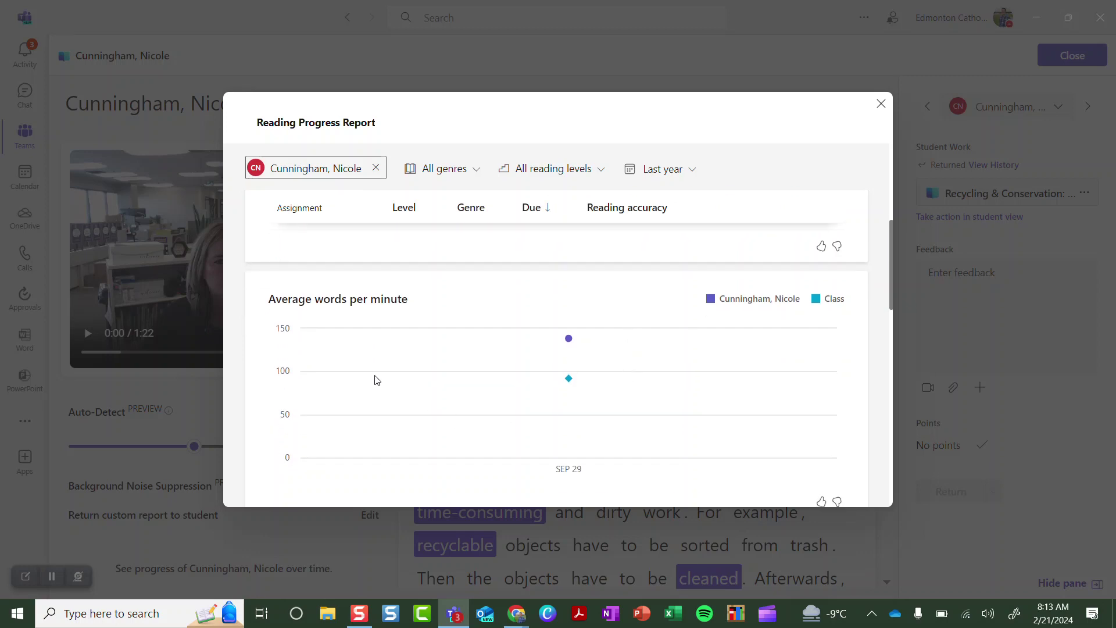
scroll(610, 391, down, 5)
scroll(612, 392, down, 4)
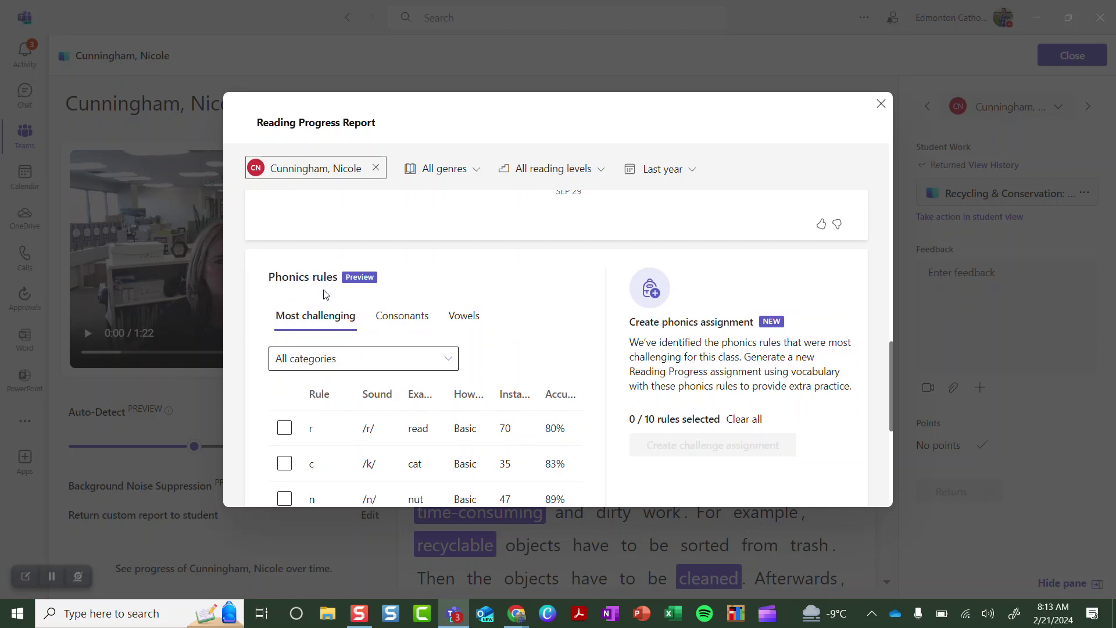
scroll(349, 419, down, 1)
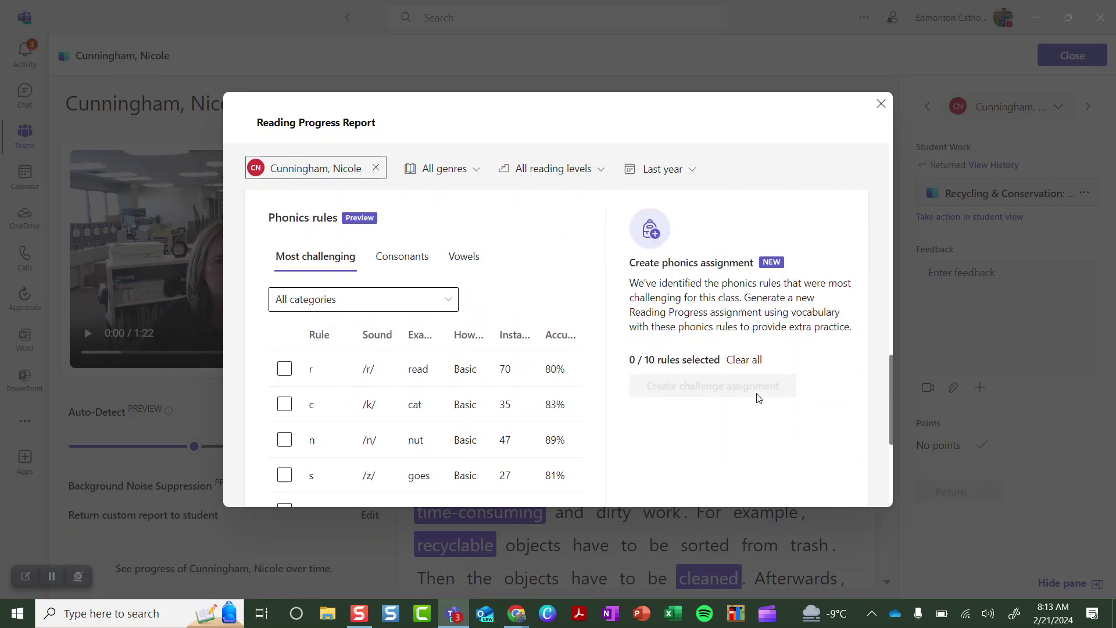
scroll(692, 400, down, 1)
scroll(689, 398, down, 3)
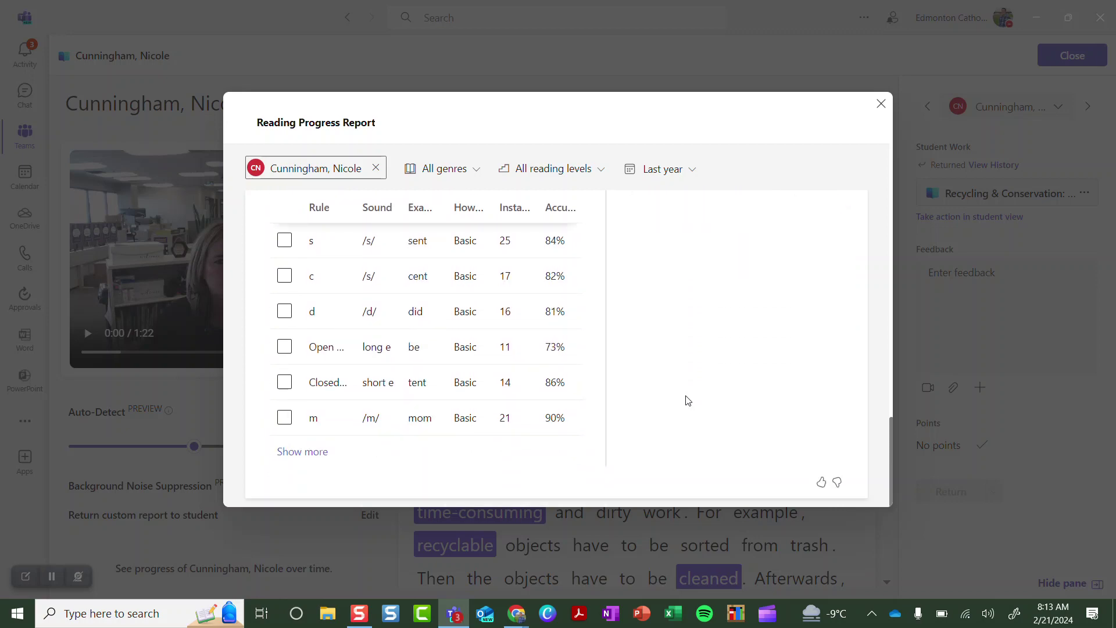
scroll(687, 398, up, 4)
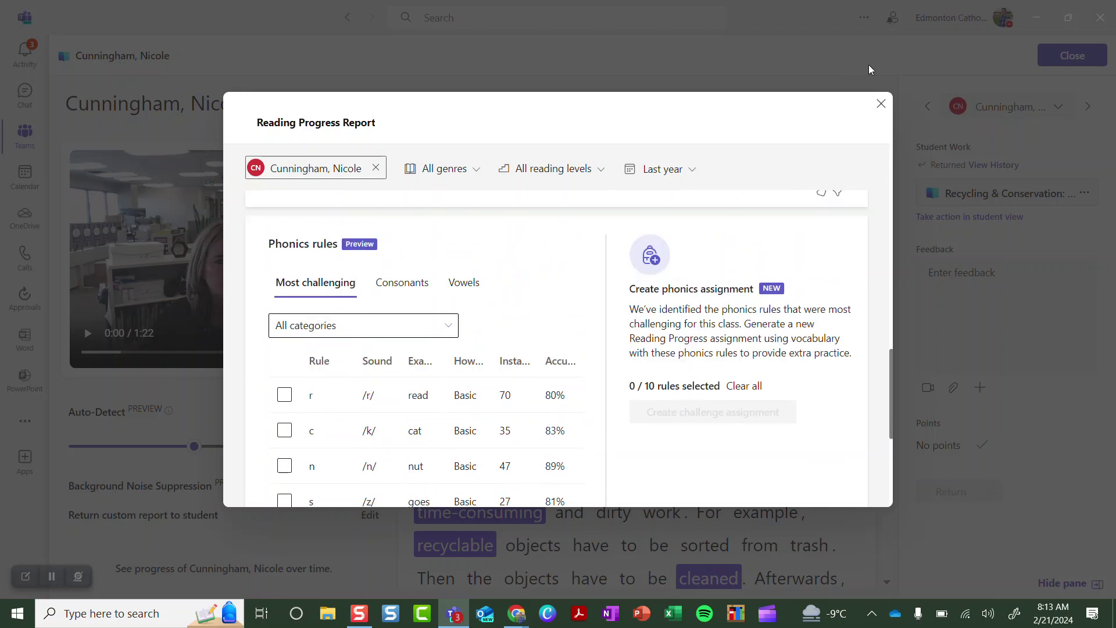
click(881, 104)
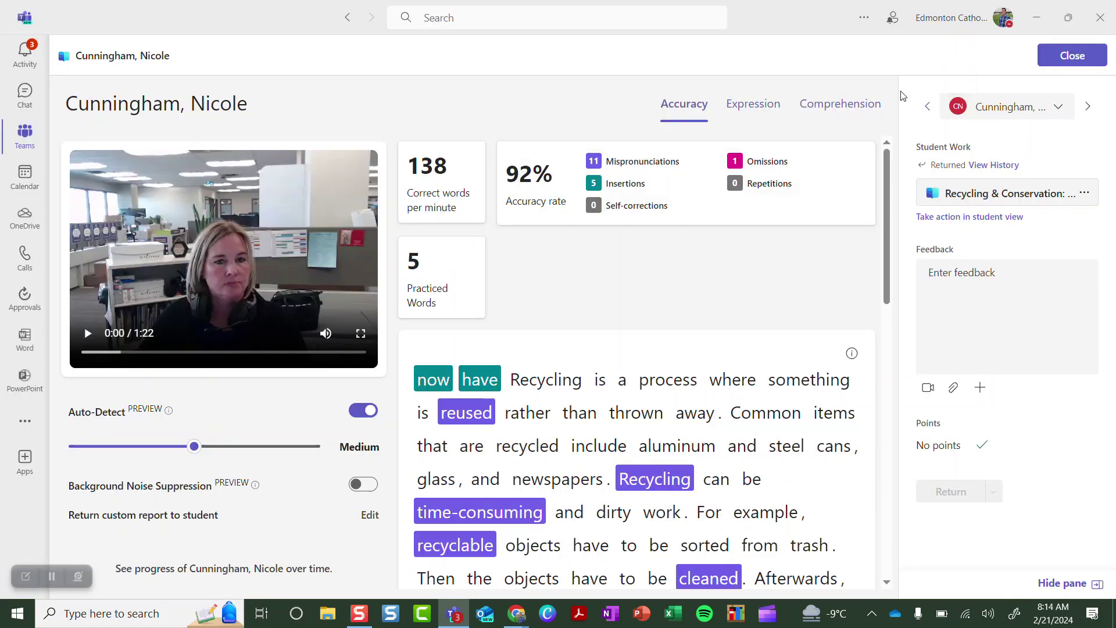
- Review the student's Expression results and the answers to the Comprehension quiz
click(748, 97)
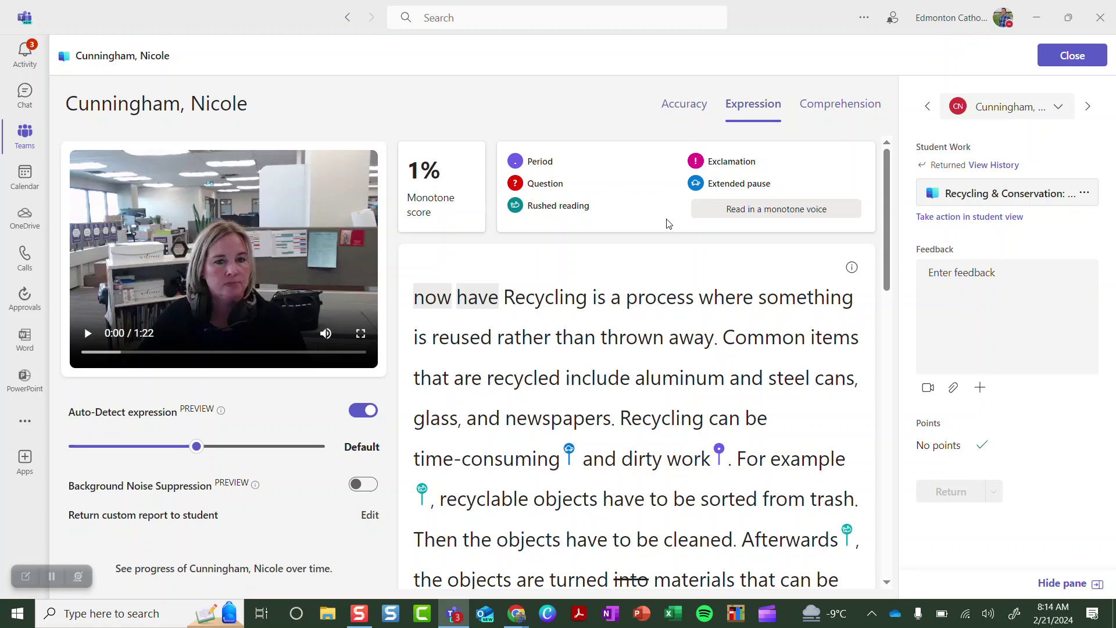
click(848, 114)
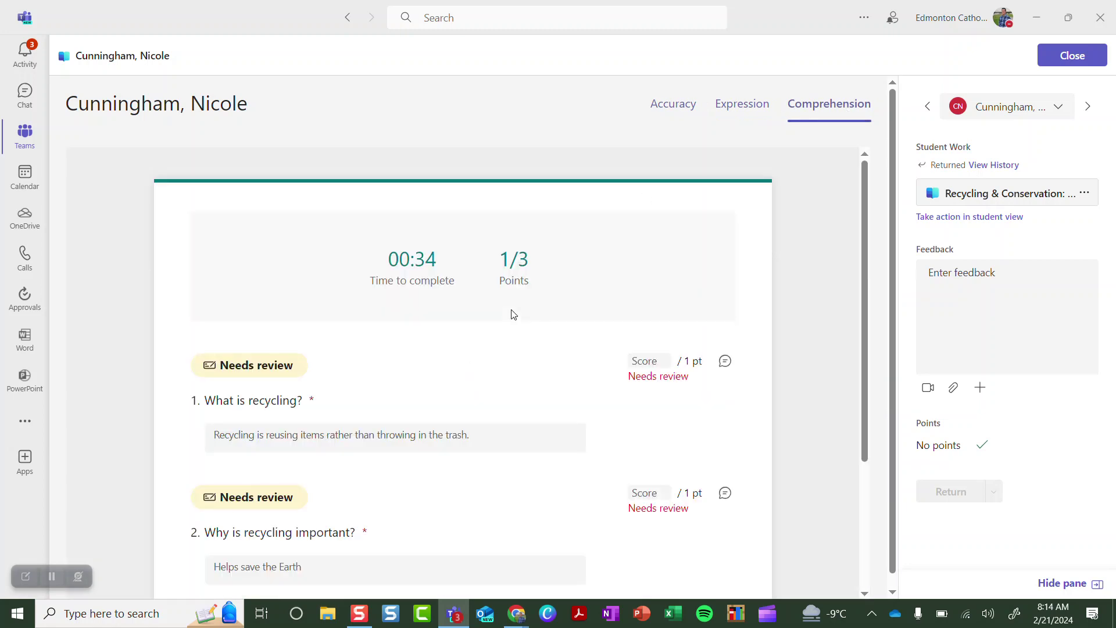
scroll(481, 410, down, 3)
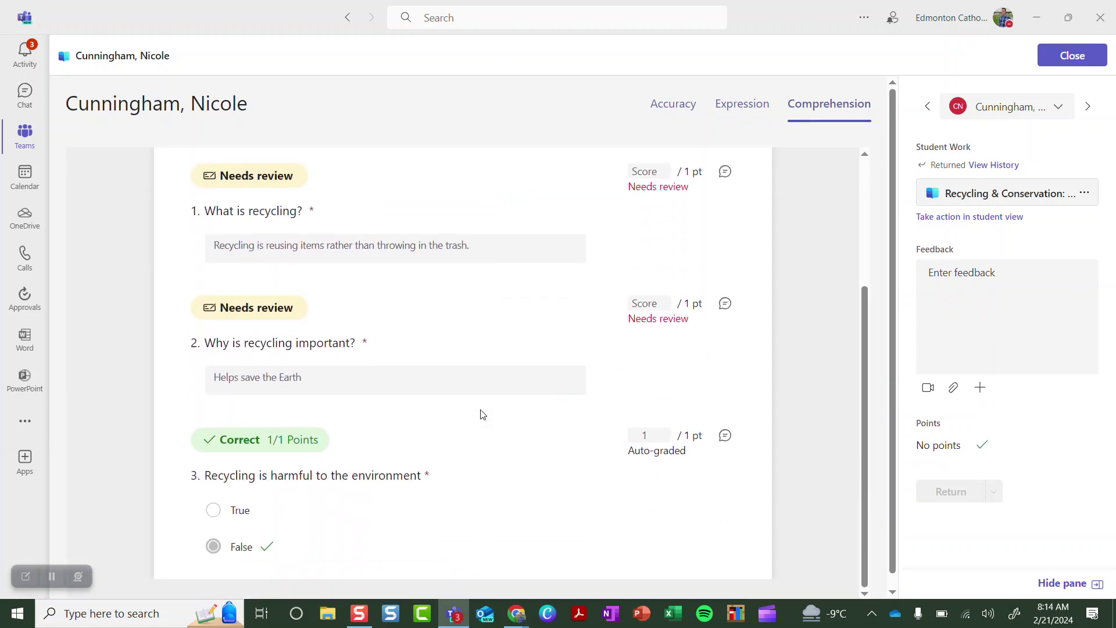